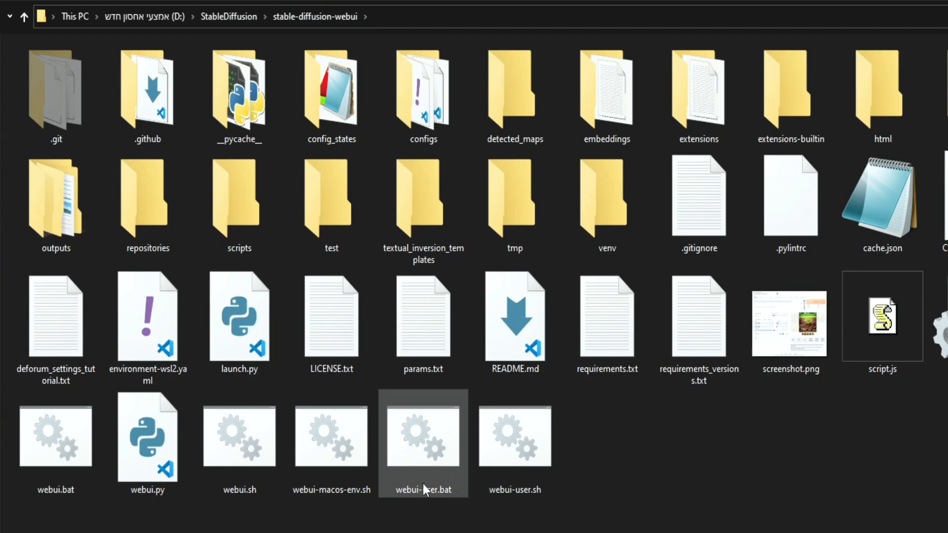
# - Launch the Stable Diffusion web UI by running webui-user.bat from the stable-diffusion-webui folder
pyautogui.click(428, 456)
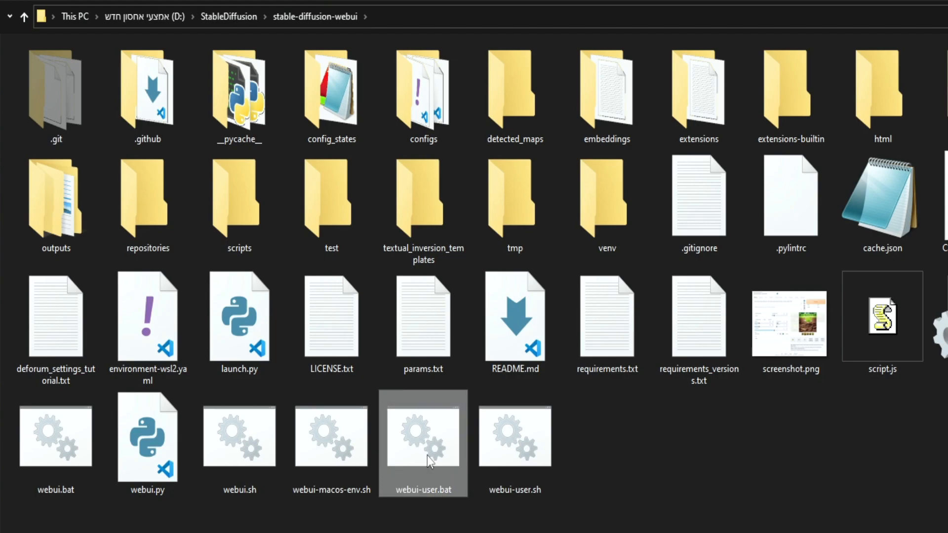
pyautogui.doubleClick(428, 455)
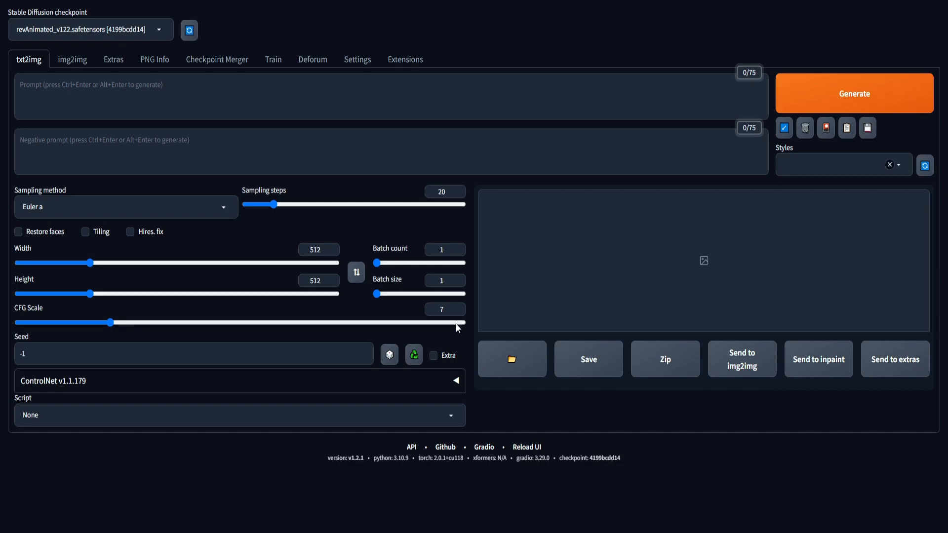
# - Review the available and installed extensions, the Deforum page and the startup output in the command window
pyautogui.click(405, 61)
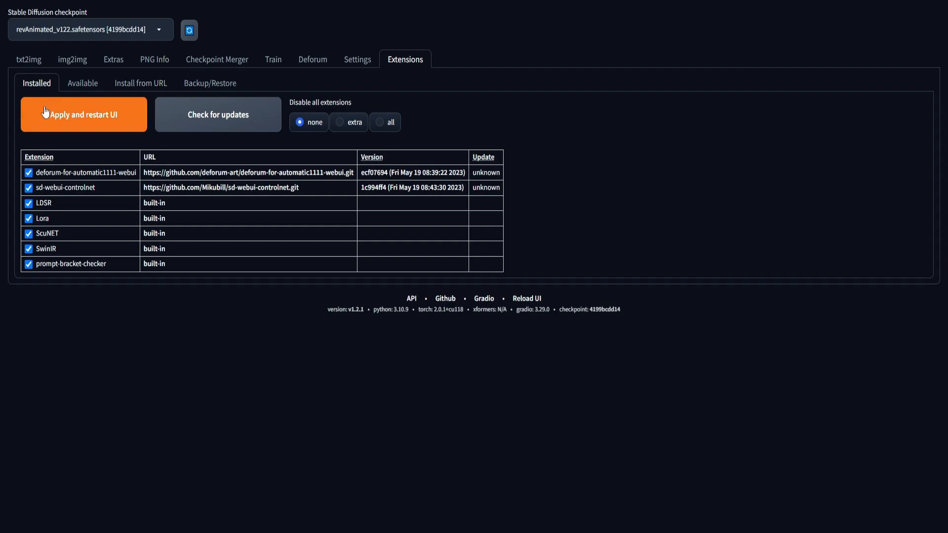
pyautogui.click(94, 84)
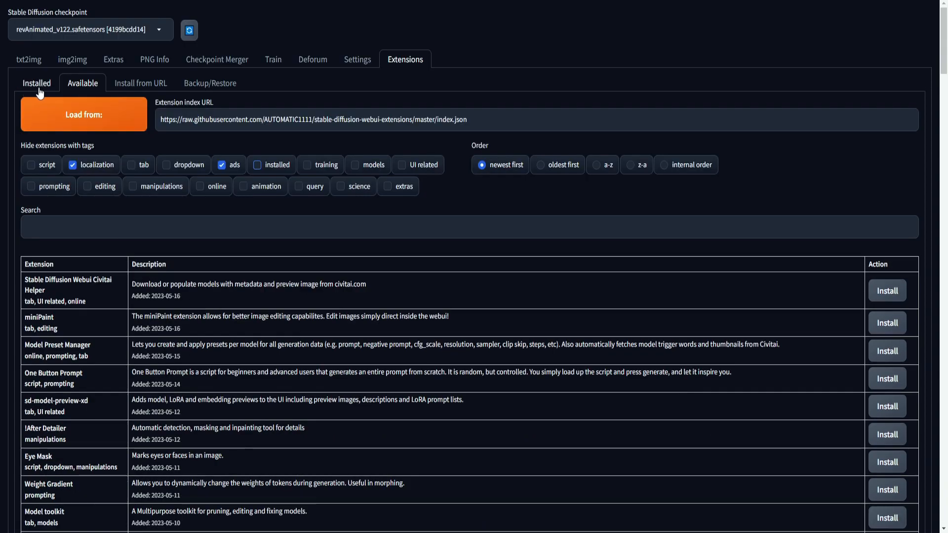
pyautogui.click(39, 89)
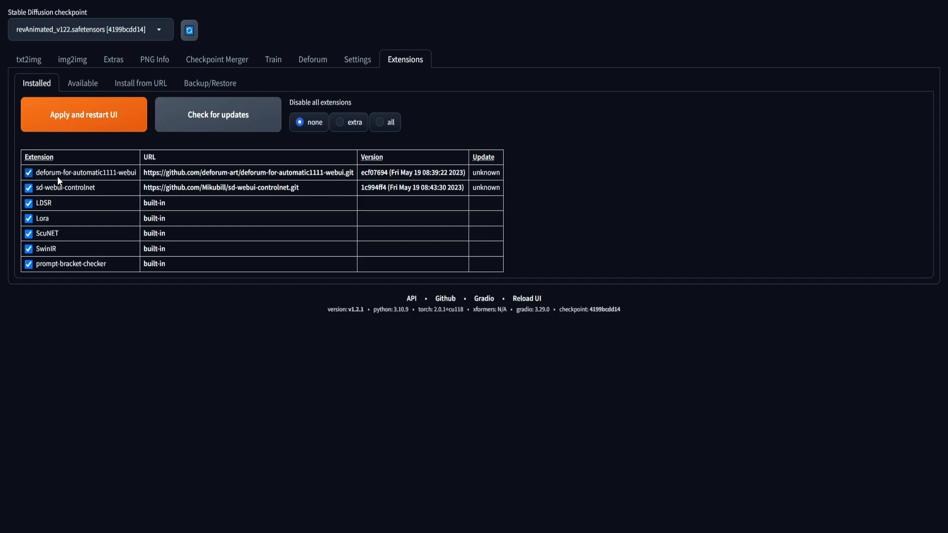
pyautogui.click(315, 61)
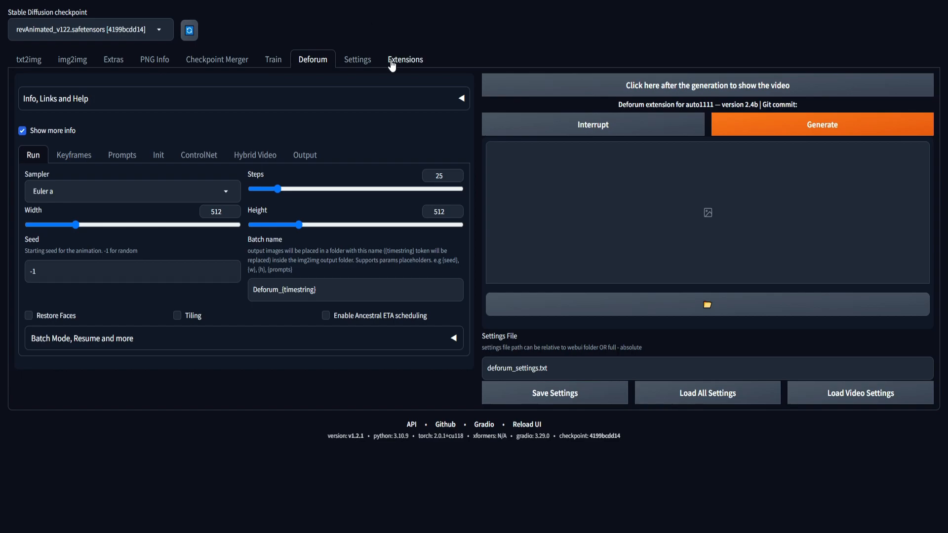
pyautogui.click(242, 532)
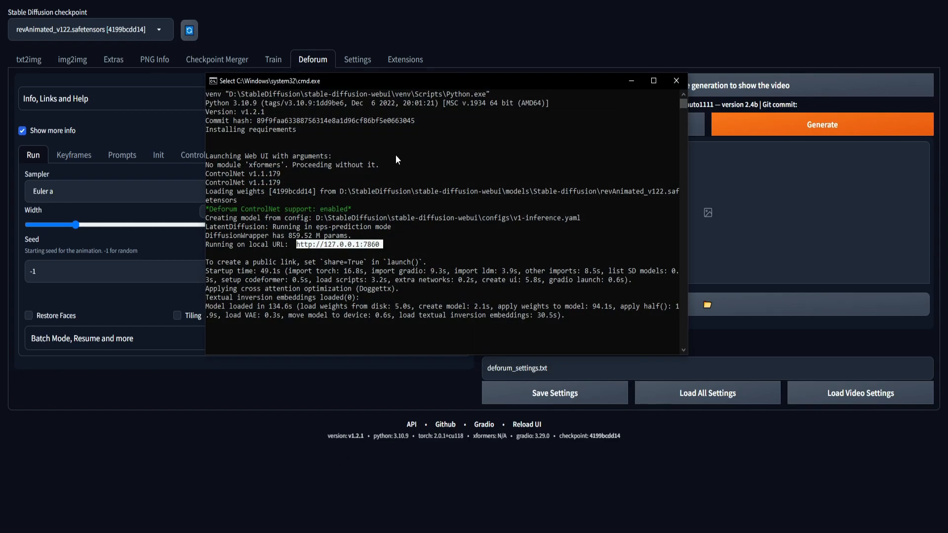
pyautogui.click(405, 60)
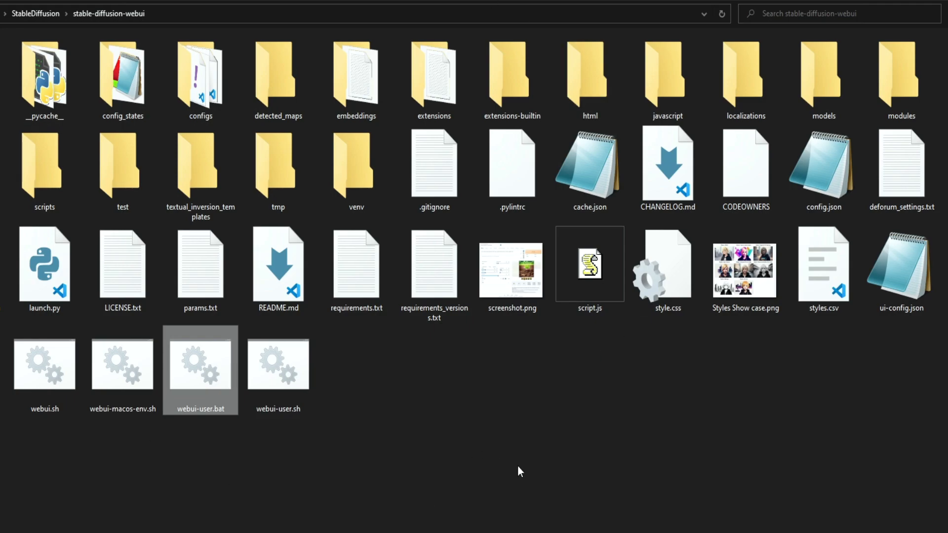
# - Look inside the models folder and its subfolder, and check the checkpoint loaded in the command window
pyautogui.doubleClick(831, 70)
pyautogui.doubleClick(62, 217)
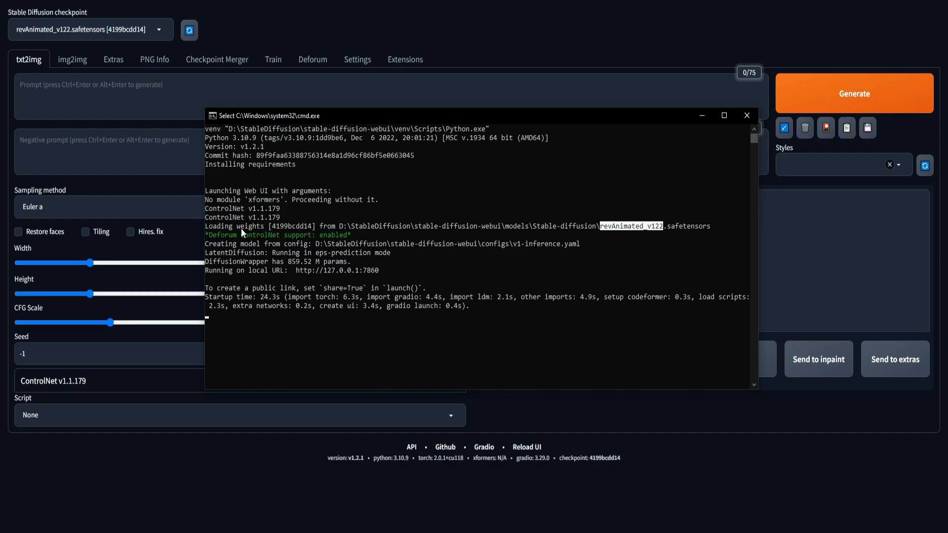
pyautogui.click(622, 235)
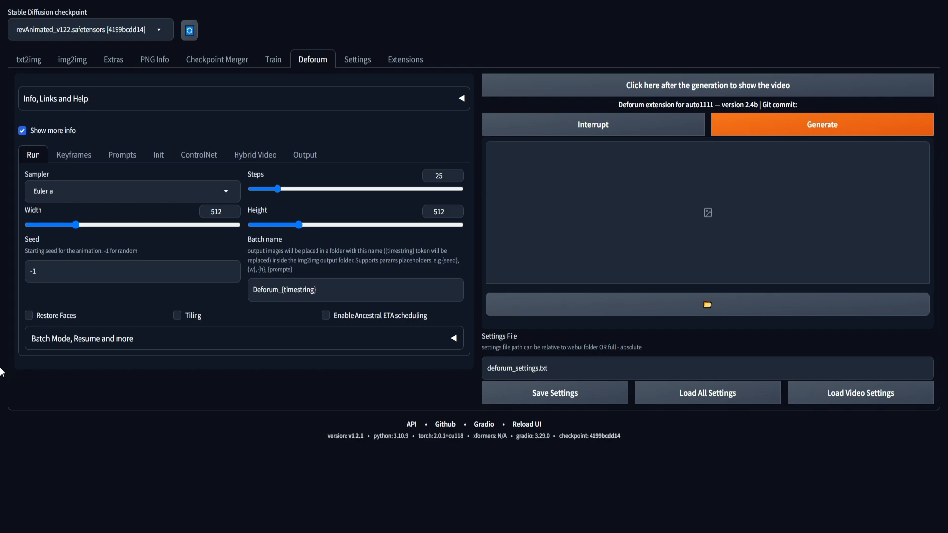
# - Set the Deforum run sampler to DPM++ SDE Karras with a width of 450 and a height of 800
pyautogui.click(91, 187)
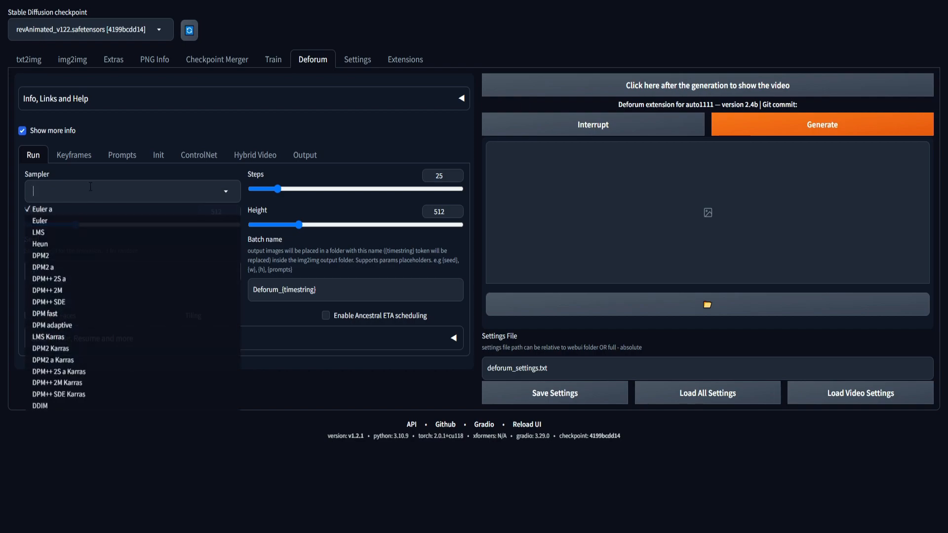
pyautogui.click(69, 394)
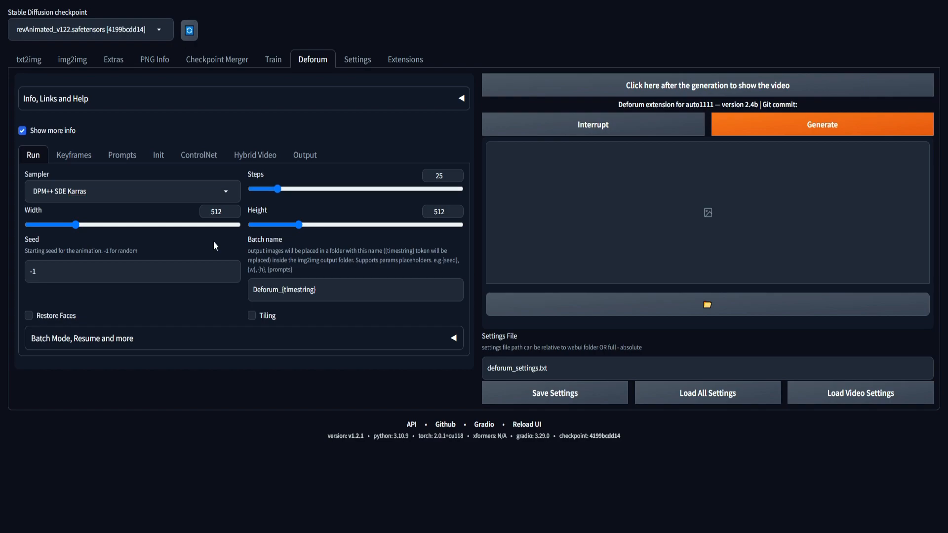
pyautogui.doubleClick(216, 211)
pyautogui.write('450')
pyautogui.doubleClick(424, 211)
pyautogui.write('800')
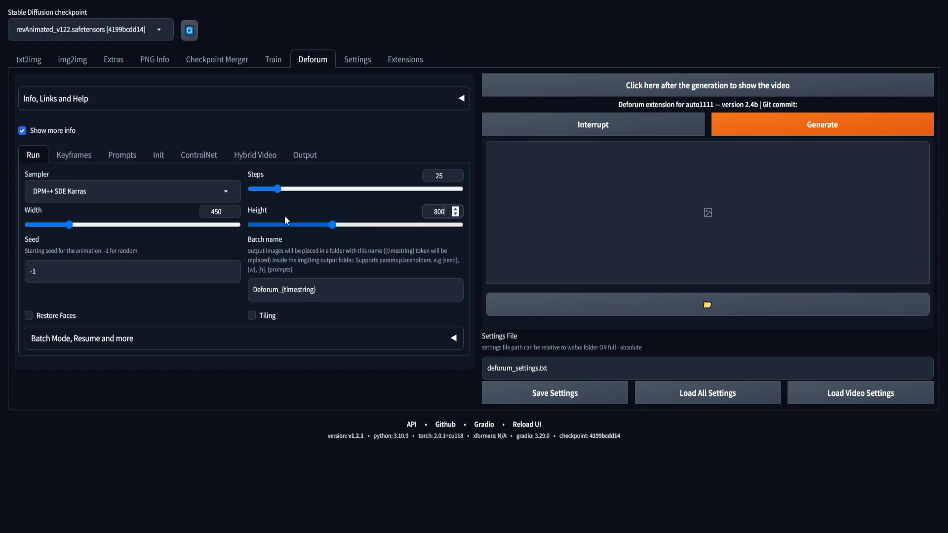
# - Set the Deforum keyframes to 3D animation mode with the wrap border
pyautogui.click(74, 155)
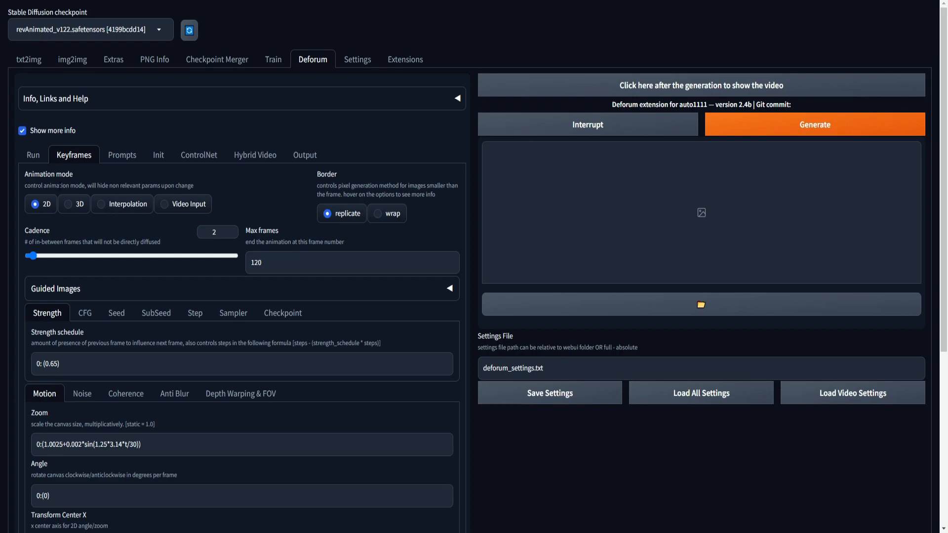
pyautogui.click(69, 205)
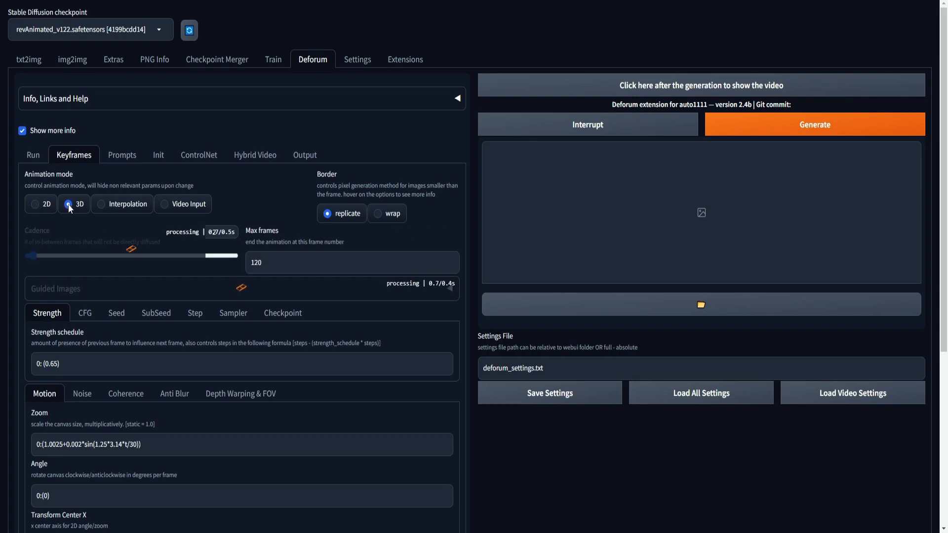
pyautogui.click(378, 213)
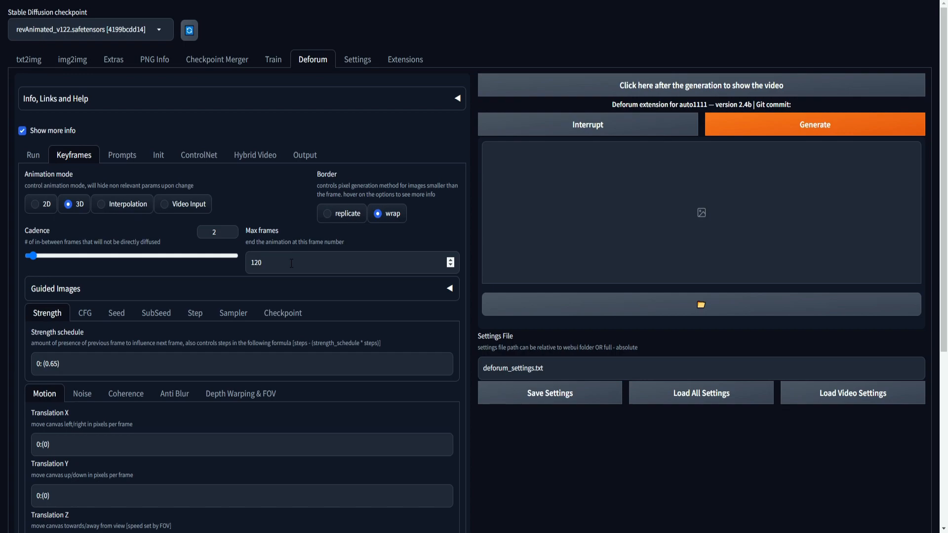
# - Set the animation's max frames to 600
pyautogui.click(291, 263)
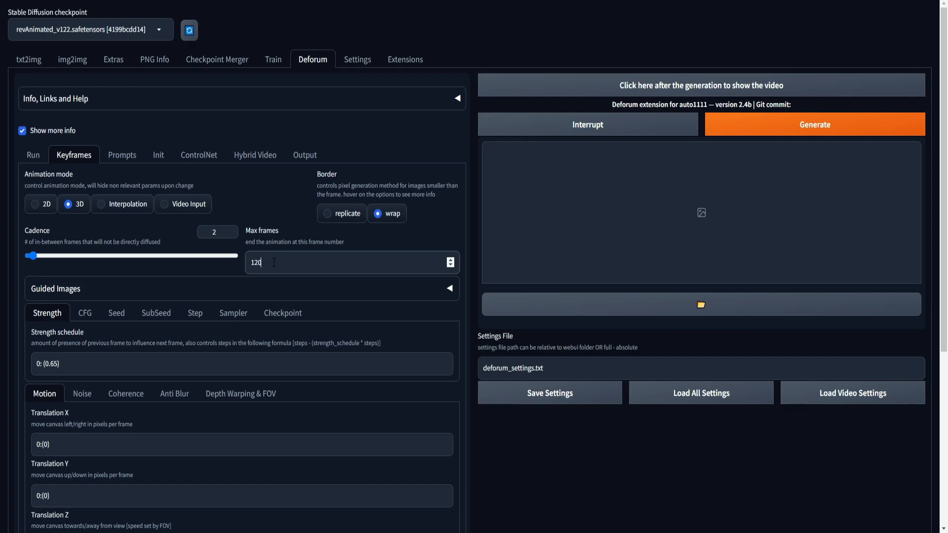
pyautogui.write('00')
pyautogui.click(278, 260)
pyautogui.moveTo(267, 262); pyautogui.dragTo(232, 266)
# - Set the strength schedule to 0: (0.65), 25: (0.55)
pyautogui.scroll(-3, 242, 402)
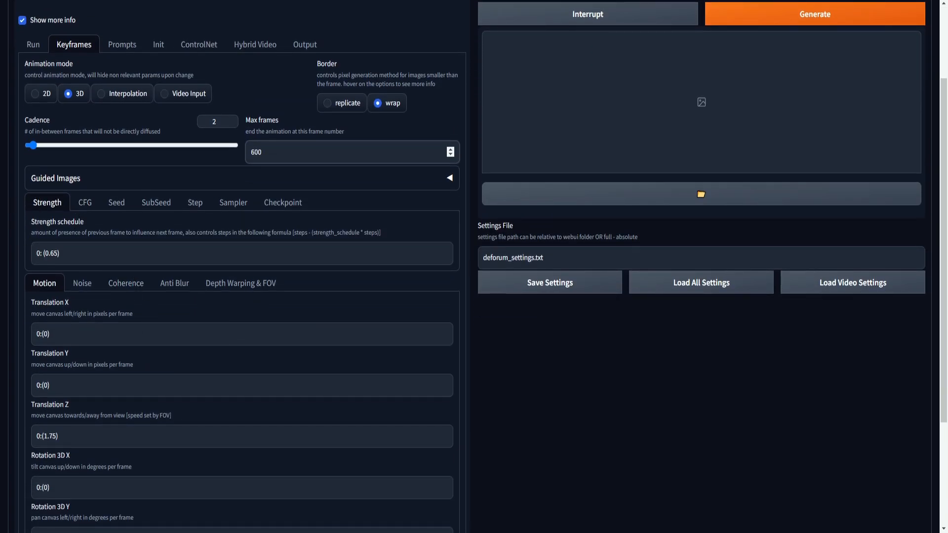
pyautogui.click(38, 258)
pyautogui.moveTo(37, 259); pyautogui.dragTo(17, 266)
pyautogui.write('0: (0.65),  25: (0.55)')
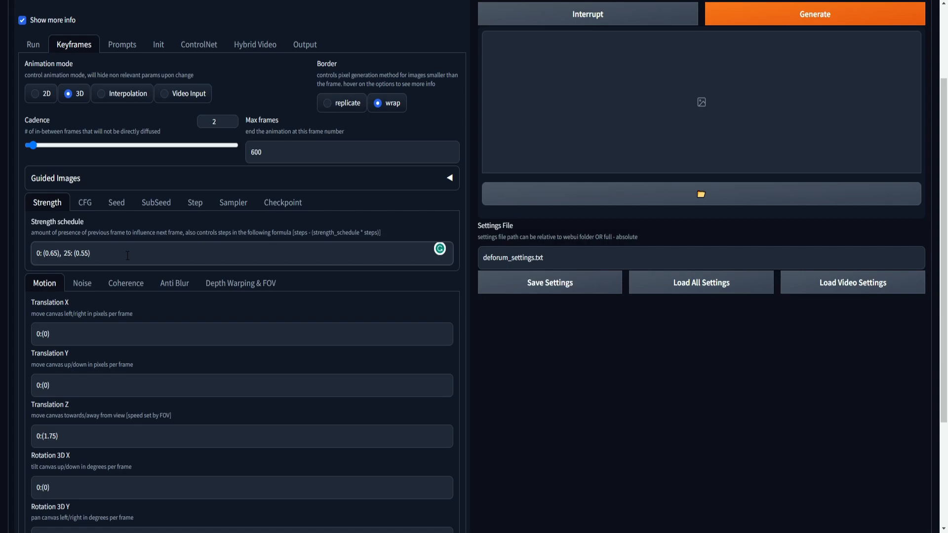
# - Copy the translation x schedule 0:(0), 30:(15), 210:(15), 300:(0) from the Pastebin page into Deforum's Translation X
pyautogui.scroll(-3, 128, 256)
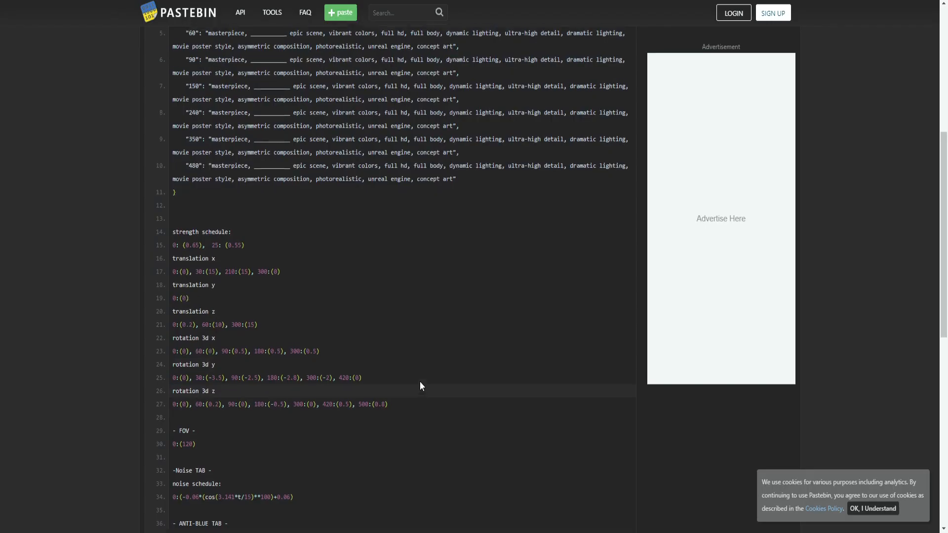
pyautogui.scroll(1, 439, 405)
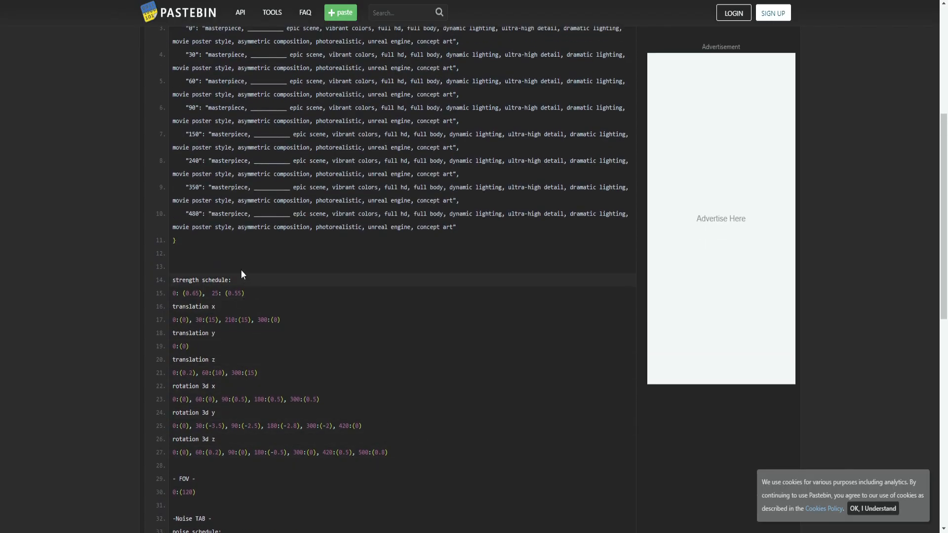
pyautogui.scroll(-2, 222, 247)
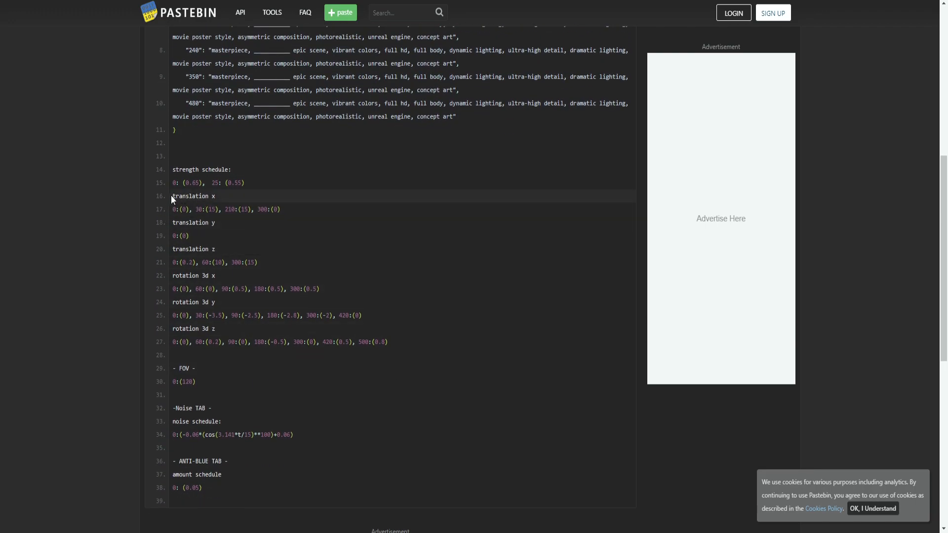
pyautogui.moveTo(289, 209); pyautogui.dragTo(174, 210)
pyautogui.hotkey('ctrl', 'c')
pyautogui.click(51, 0)
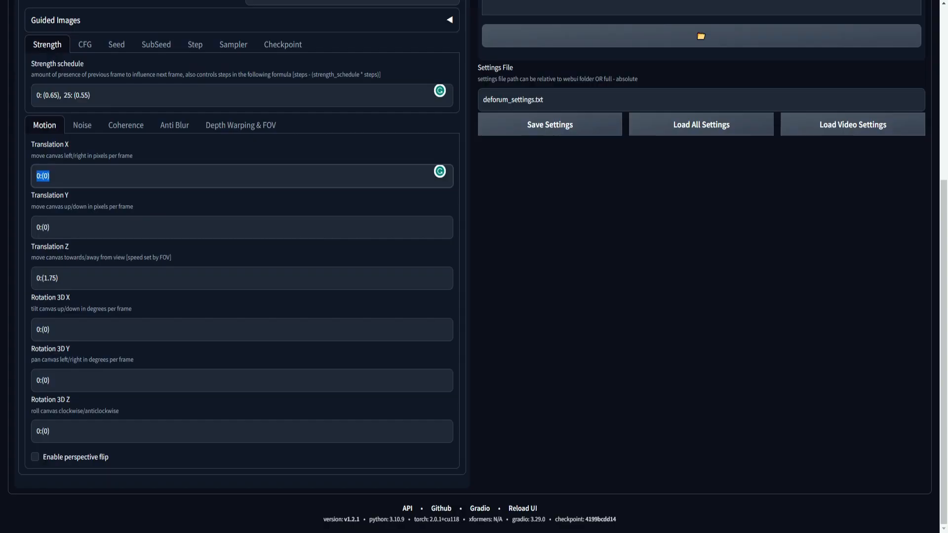
pyautogui.click(92, 176)
pyautogui.hotkey('ctrl', 'a')
pyautogui.hotkey('ctrl', 'v')
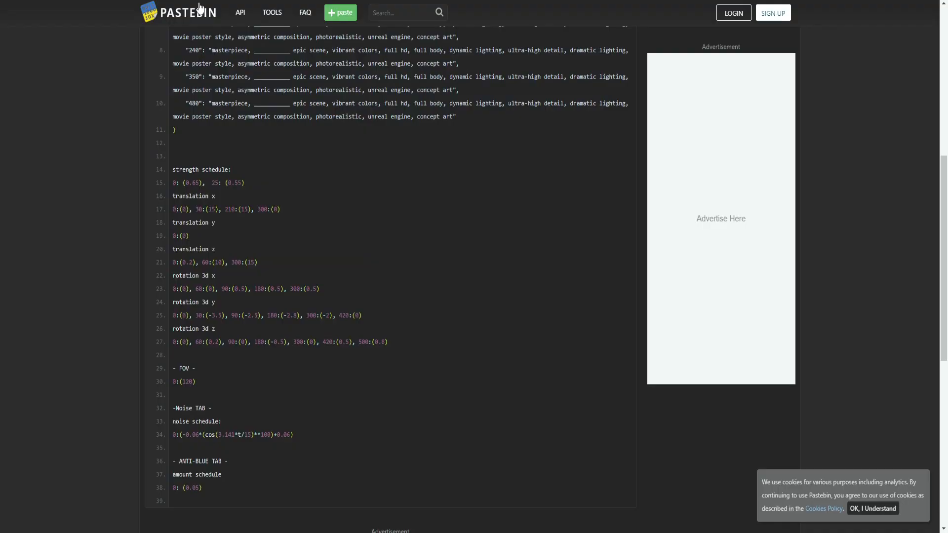
# - Copy the translation z schedule 0:(0.2), 60:(10), 300:(15) from Pastebin into Translation Z
pyautogui.moveTo(257, 262); pyautogui.dragTo(172, 265)
pyautogui.hotkey('ctrl', 'c')
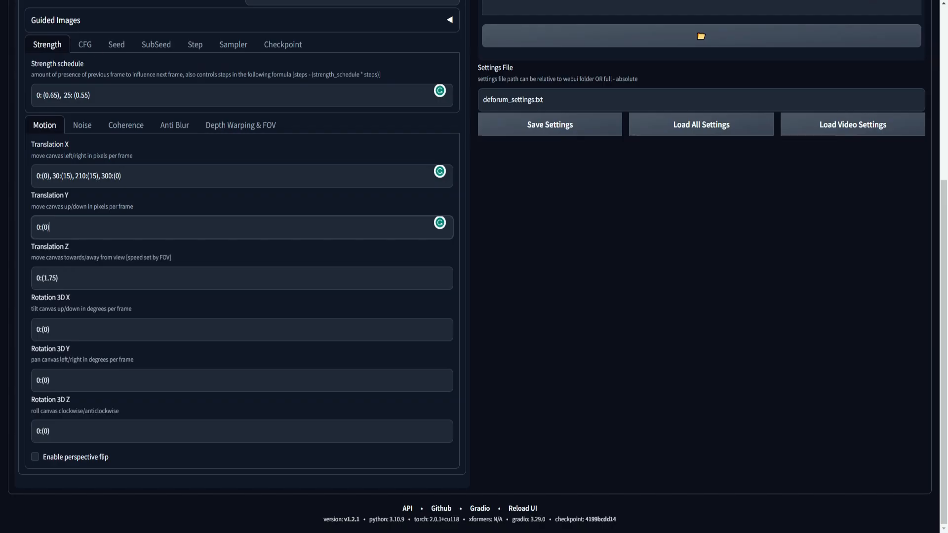
pyautogui.click(74, 278)
pyautogui.hotkey('ctrl', 'a')
pyautogui.hotkey('ctrl', 'v')
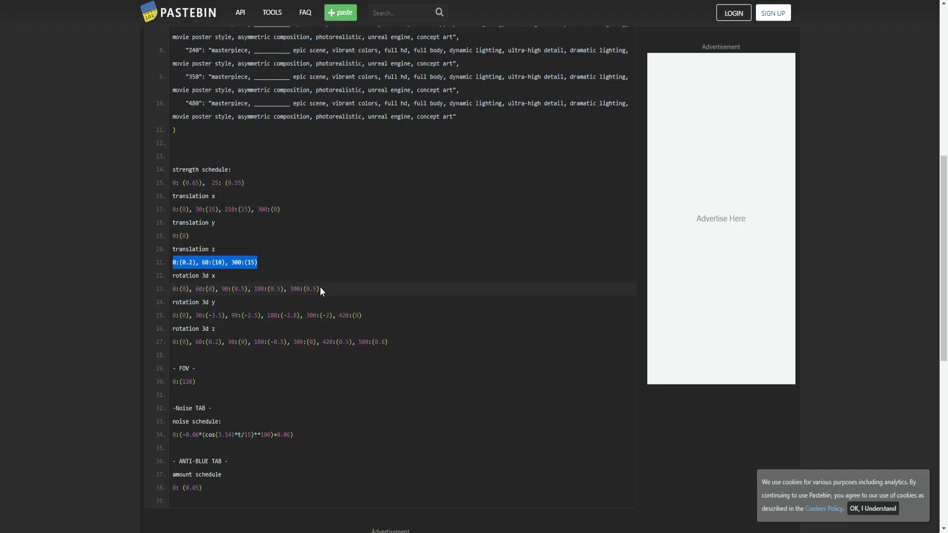
# - Copy the rotation 3d x schedule 0:(0), 60:(0), 90:(0.5), 180:(0.5), 300:(0.5) from Pastebin into Rotation 3D X
pyautogui.moveTo(319, 290); pyautogui.dragTo(165, 290)
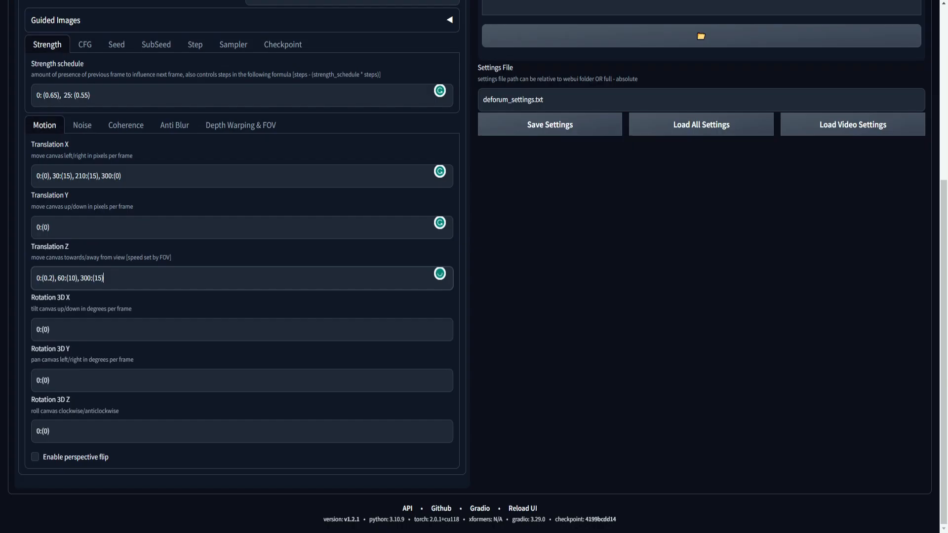
pyautogui.moveTo(51, 330); pyautogui.dragTo(21, 333)
pyautogui.hotkey('ctrl', 'v')
# - Copy the rotation 3d y schedule 0:(0), 30:(-3.5), 90:(-2.5), 180:(-2.8), 300:(-2), 420:(0) from Pastebin into Rotation 3D Y
pyautogui.moveTo(362, 313); pyautogui.dragTo(172, 314)
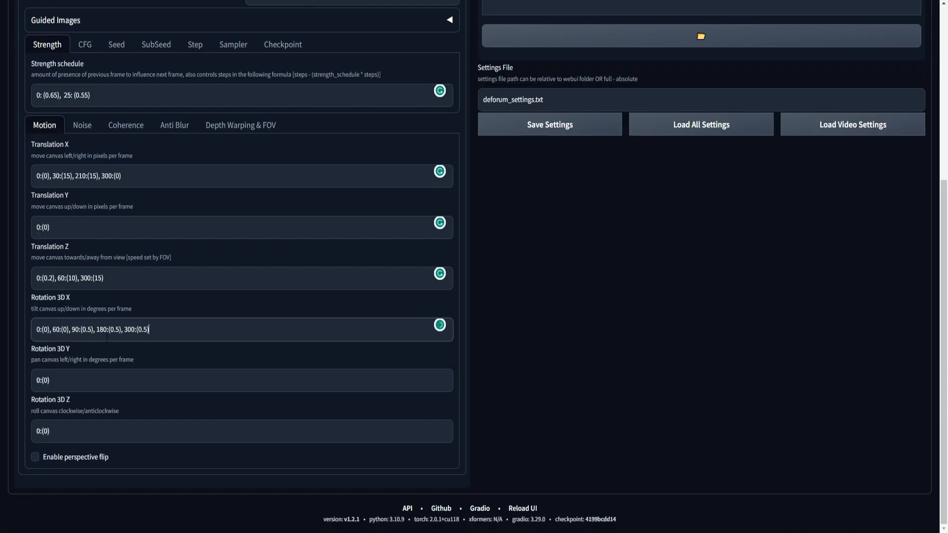
pyautogui.moveTo(54, 381); pyautogui.dragTo(4, 385)
pyautogui.hotkey('ctrl', 'v')
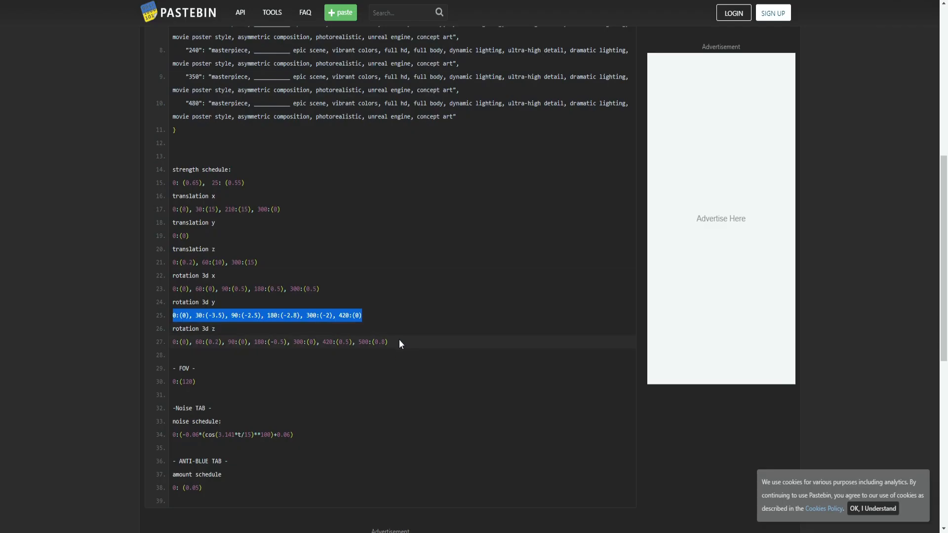
# - Copy the rotation 3d z schedule 0:(0), 60:(0.2), 90:(0), 180:(-0.5), 300:(0), 420:(0.5), 500:(0.8) from Pastebin into Rotation 3D Z
pyautogui.moveTo(399, 341); pyautogui.dragTo(177, 344)
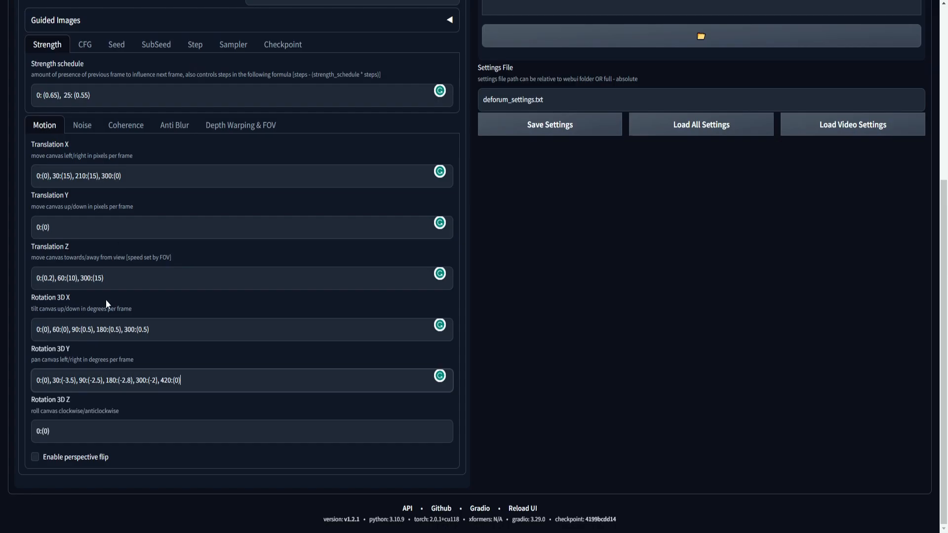
pyautogui.moveTo(54, 431); pyautogui.dragTo(10, 432)
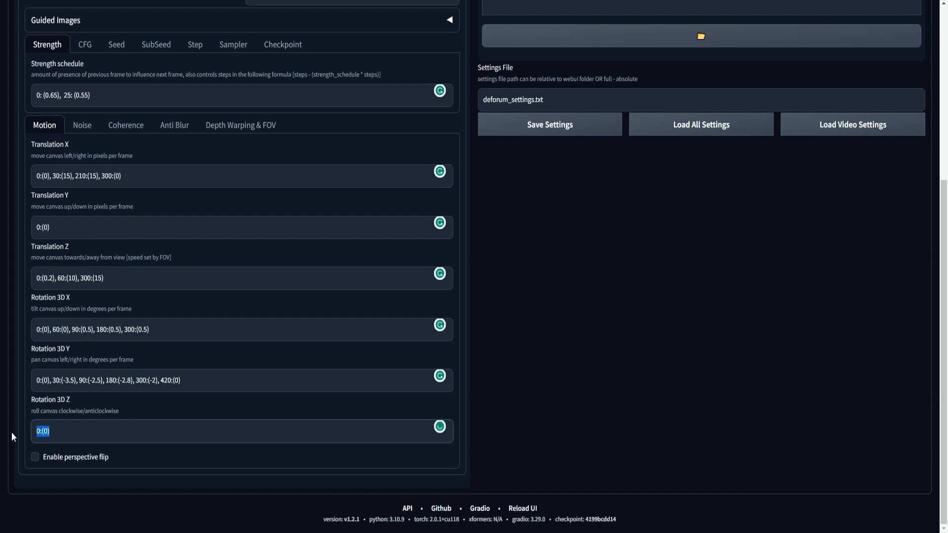
pyautogui.hotkey('ctrl', 'v')
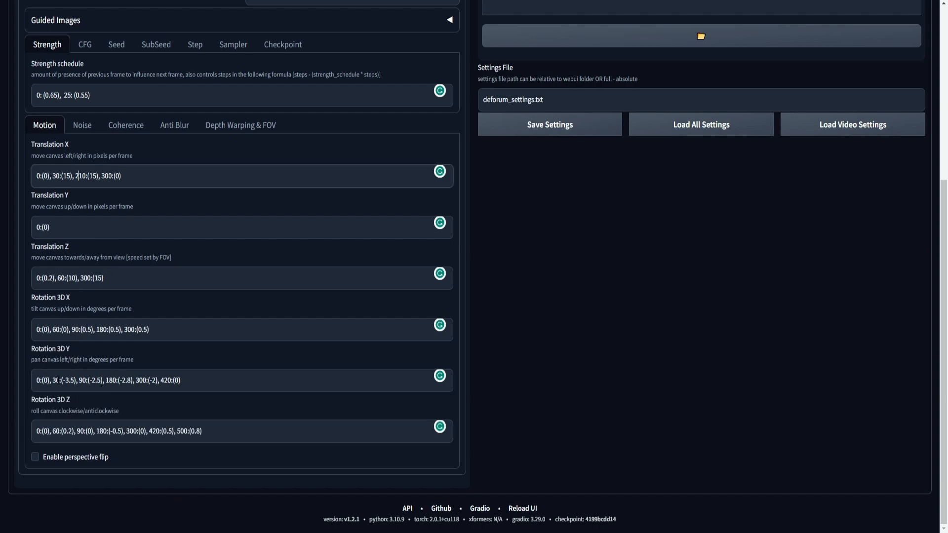
# - Examine the individual keyframes in the Rotation 3D Y schedule and the Translation Y value
pyautogui.doubleClick(54, 380)
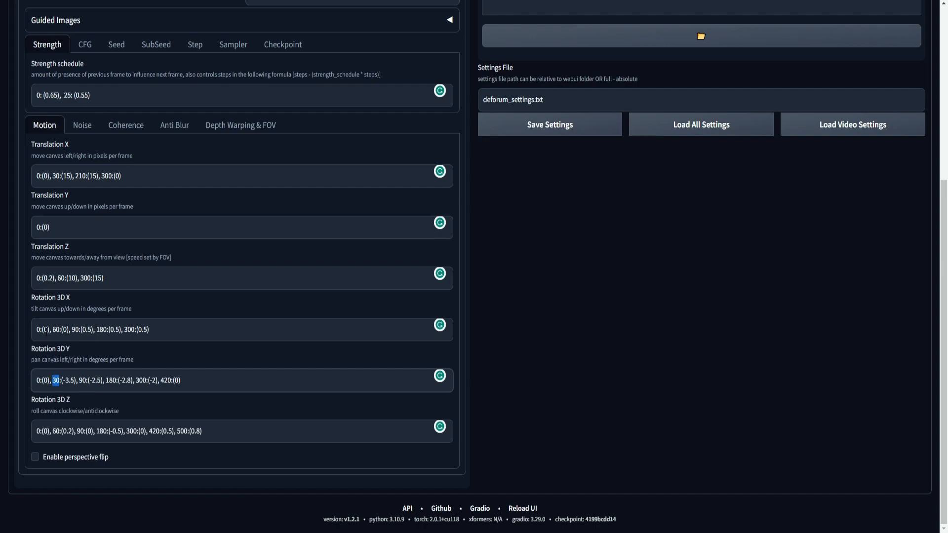
pyautogui.click(76, 380)
pyautogui.doubleClick(83, 380)
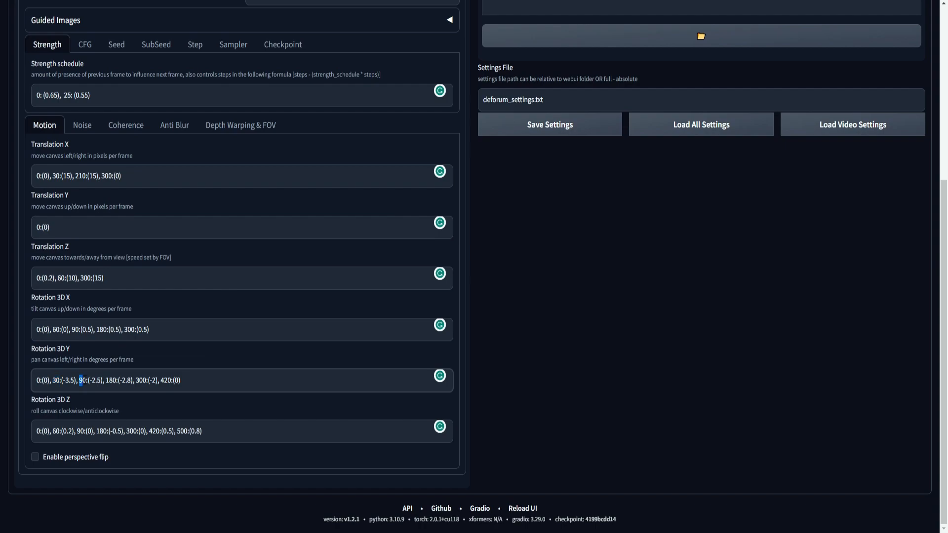
pyautogui.click(83, 380)
pyautogui.moveTo(79, 380); pyautogui.dragTo(91, 380)
pyautogui.click(110, 381)
pyautogui.moveTo(105, 380); pyautogui.dragTo(117, 380)
pyautogui.moveTo(83, 230); pyautogui.dragTo(5, 233)
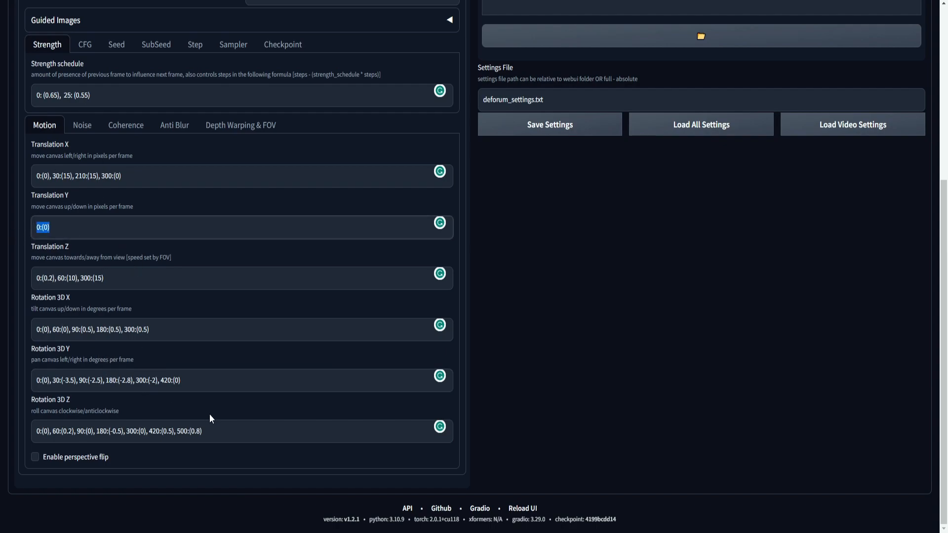
# - Set the FOV schedule in the depth warping settings to 0:(120)
pyautogui.click(102, 229)
pyautogui.click(253, 127)
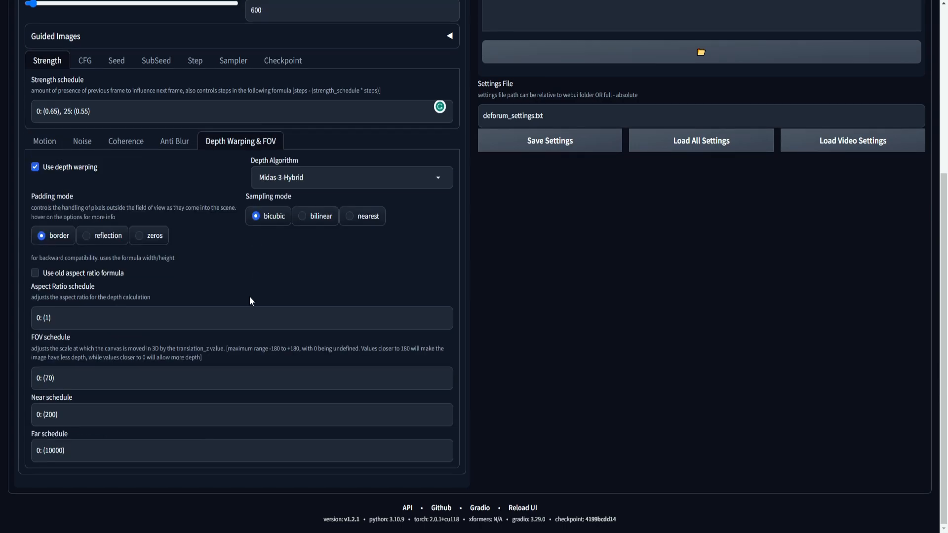
pyautogui.moveTo(74, 380); pyautogui.dragTo(8, 384)
pyautogui.hotkey('ctrl', 'v')
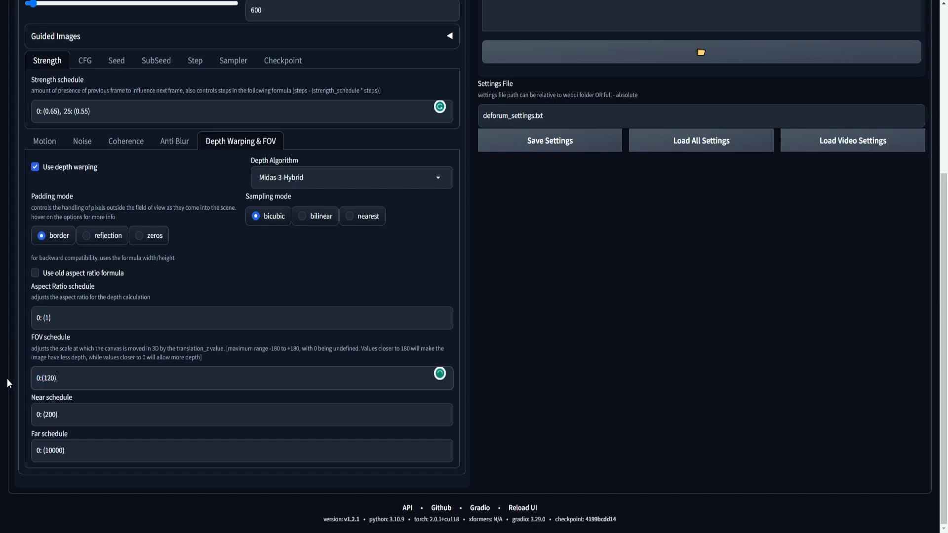
# - Set the Noise schedule to 0:(-0.06*(cos(3.141*t/15)**100)+0.06)
pyautogui.click(83, 141)
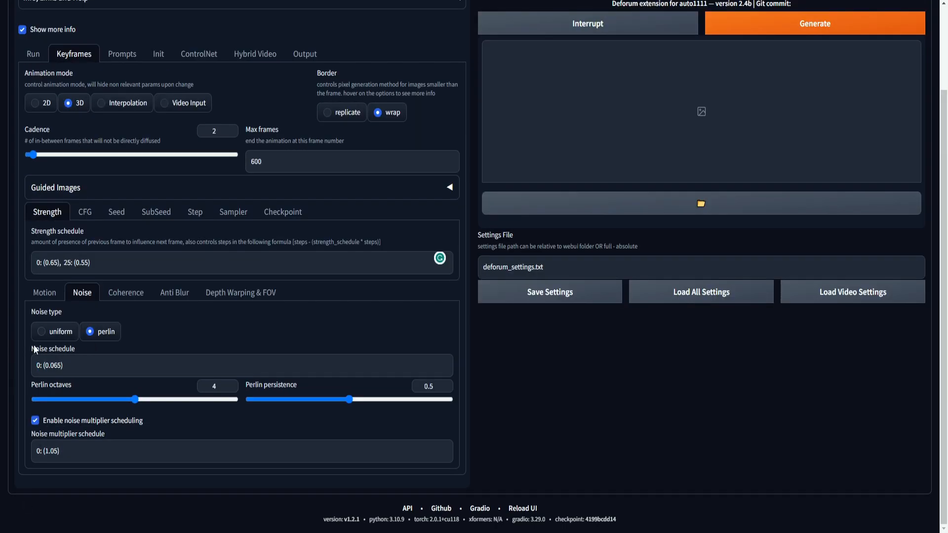
pyautogui.moveTo(83, 369); pyautogui.dragTo(17, 374)
pyautogui.hotkey('ctrl', 'v')
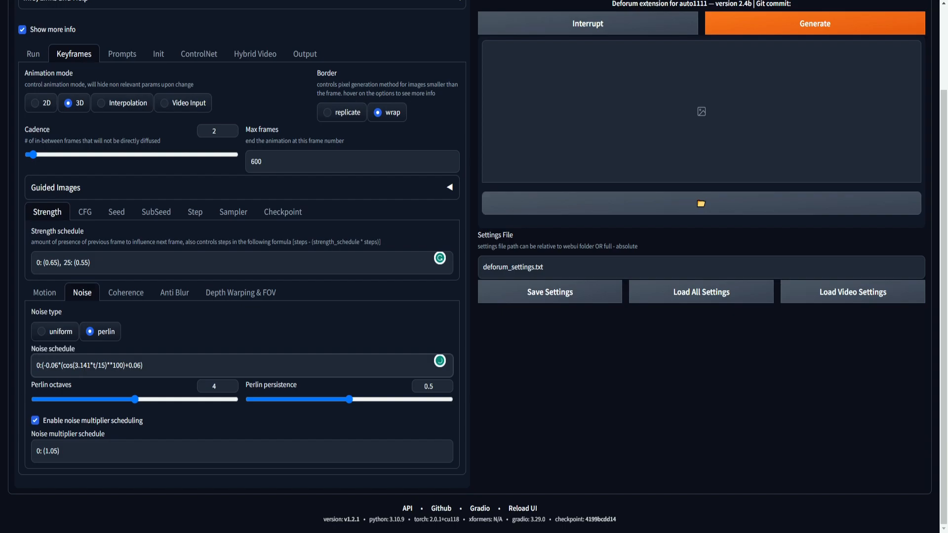
# - Set the anti-blur Amount schedule to 0: (0.05)
pyautogui.click(174, 294)
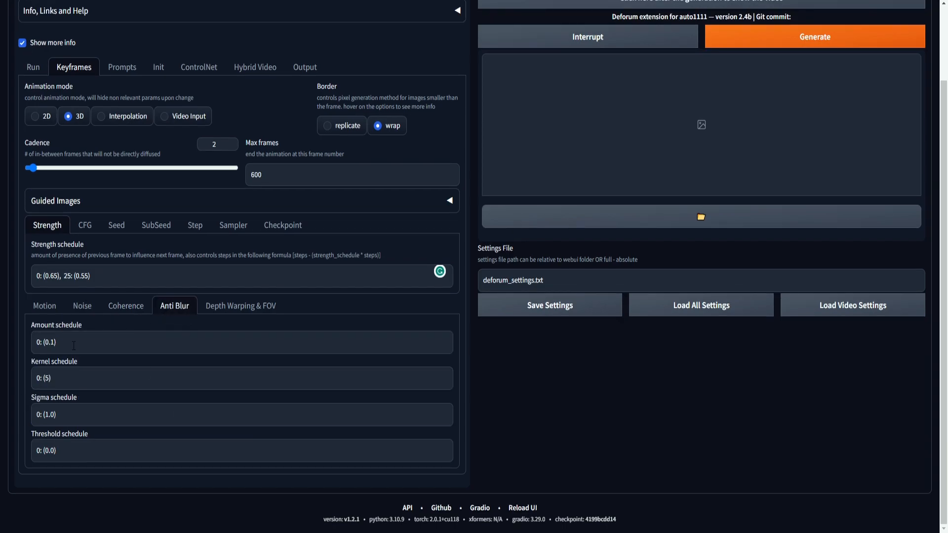
pyautogui.doubleClick(53, 342)
pyautogui.write('05')
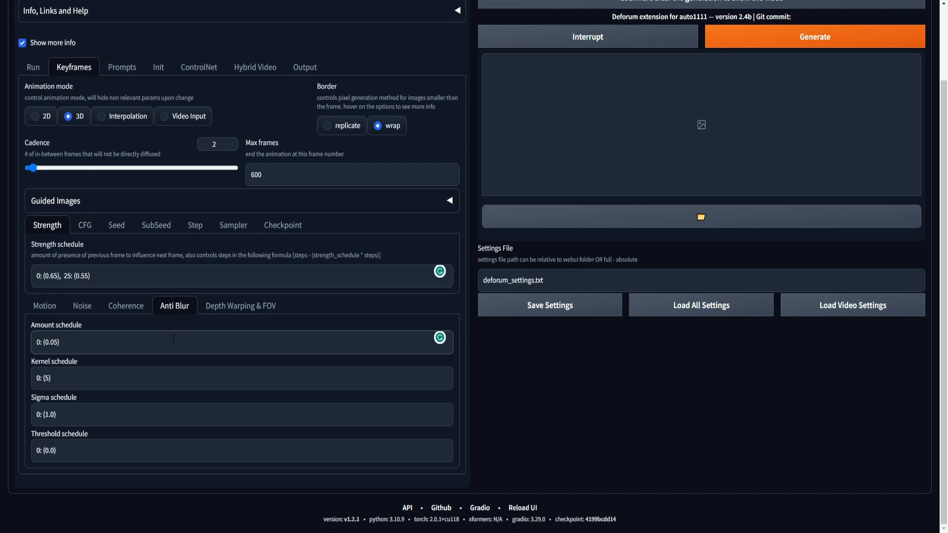
# - Open Deforum's image init settings and, in Filmora, capture a snapshot of Initial_Video_Punch at 00:00:01:24
pyautogui.click(159, 68)
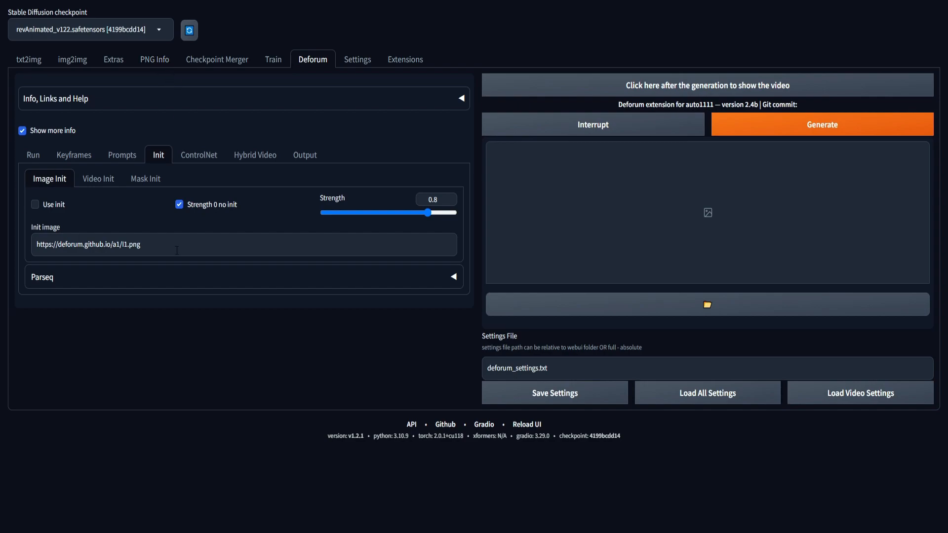
pyautogui.moveTo(177, 251); pyautogui.dragTo(28, 248)
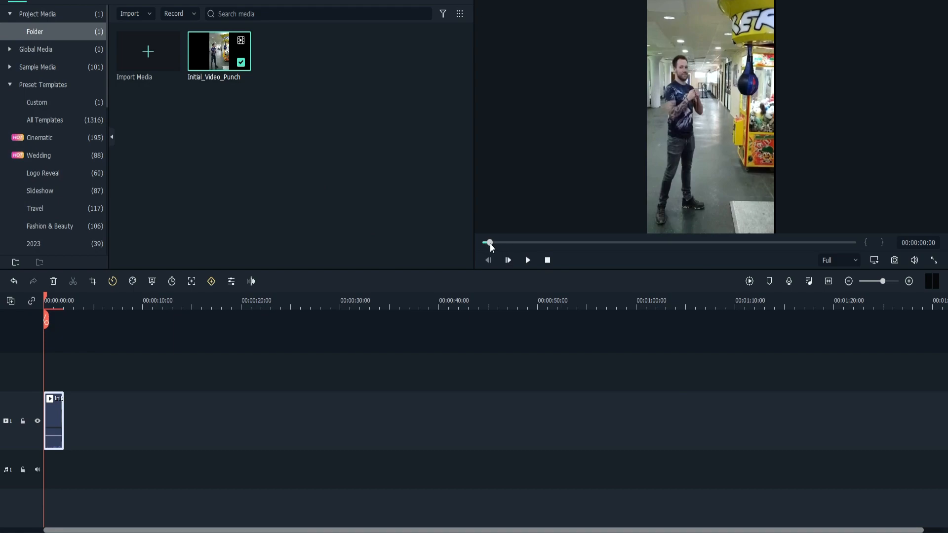
pyautogui.moveTo(485, 244); pyautogui.dragTo(822, 245)
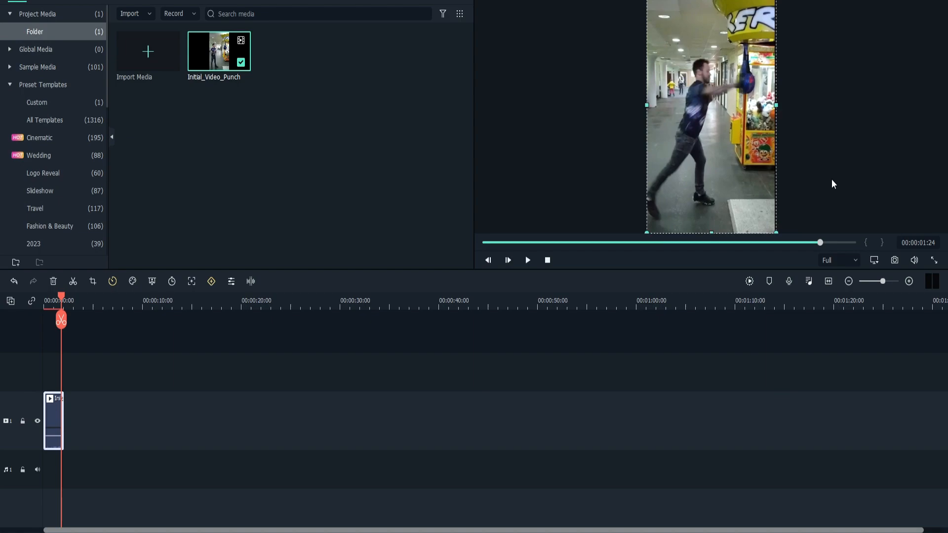
pyautogui.click(893, 262)
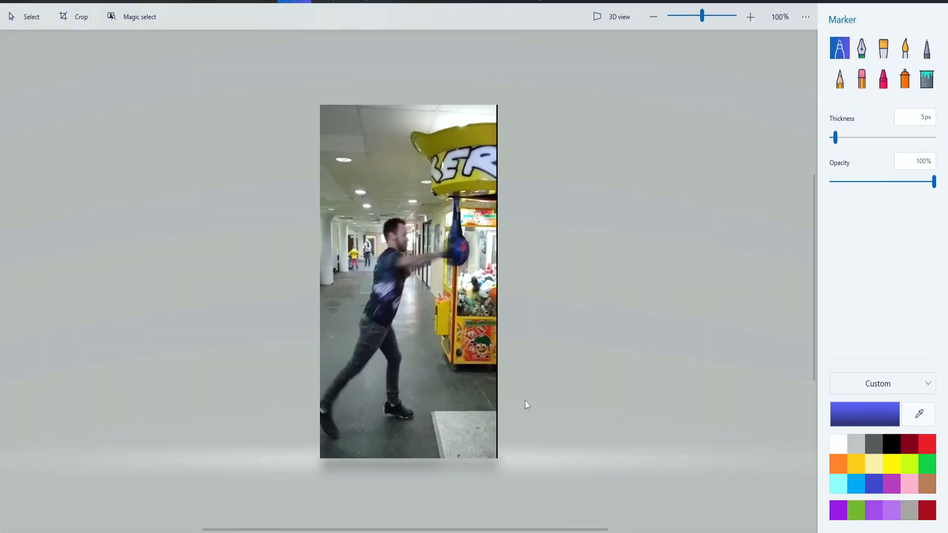
# - In Paint 3D, trim the snapshot's black edge and resize the canvas with its image to 450 × 800 px, with the aspect ratio locked
pyautogui.click(495, 2)
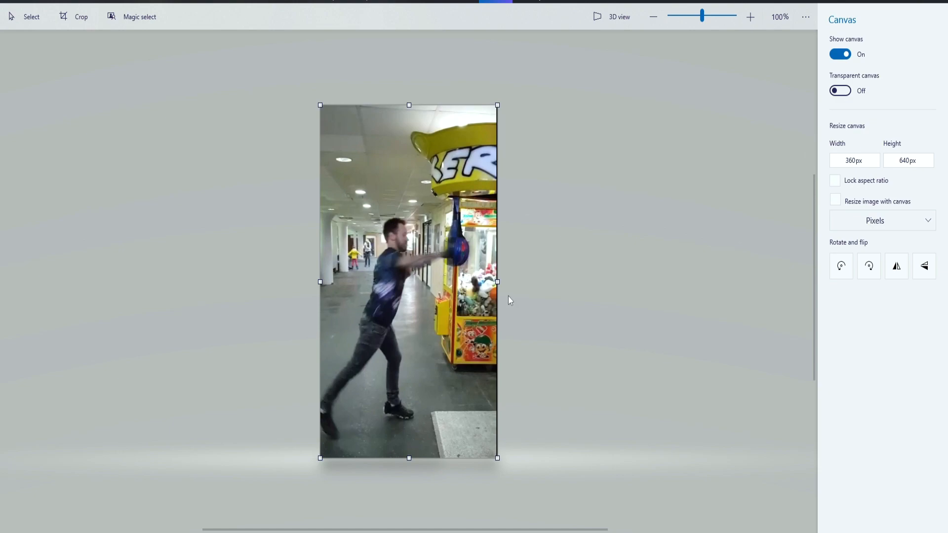
pyautogui.moveTo(502, 283); pyautogui.dragTo(500, 283)
pyautogui.click(835, 200)
pyautogui.click(834, 184)
pyautogui.doubleClick(907, 161)
pyautogui.write('800')
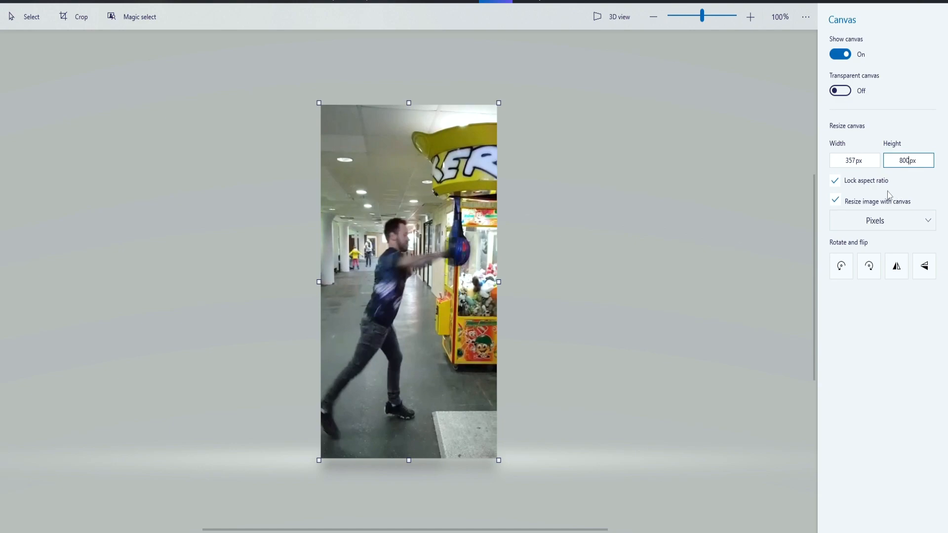
pyautogui.press('Return')
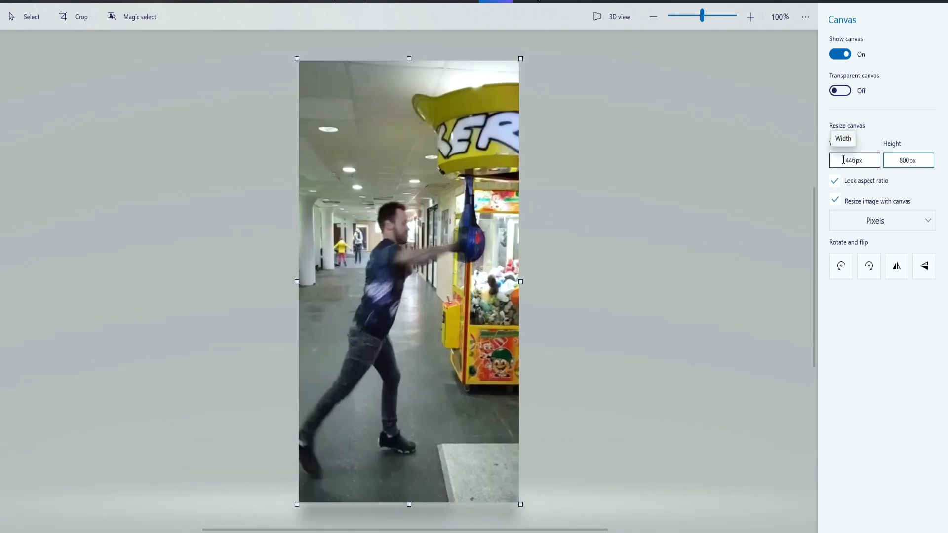
pyautogui.moveTo(296, 282); pyautogui.dragTo(297, 283)
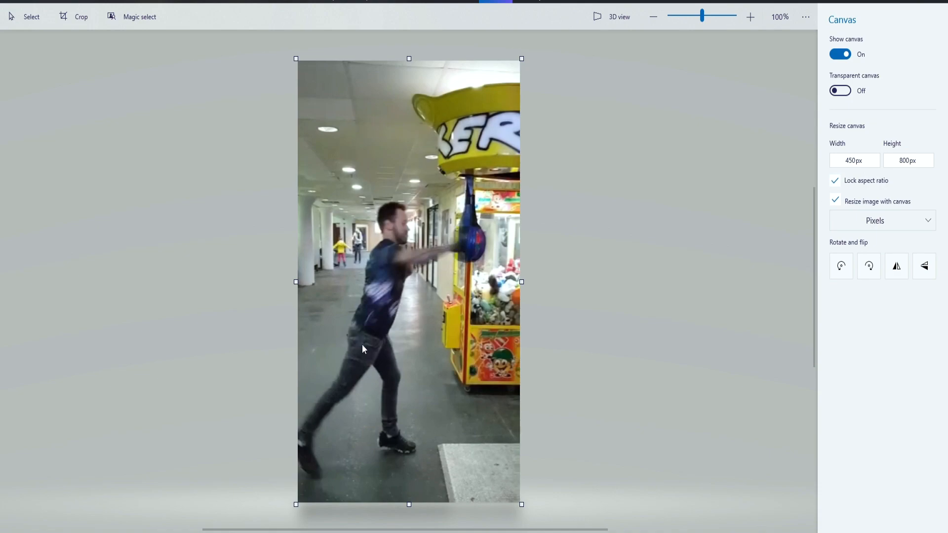
# - Copy the Snapshot folder path from File Explorer into Deforum's Init image, append .png and enable Use init
pyautogui.press('Tab')
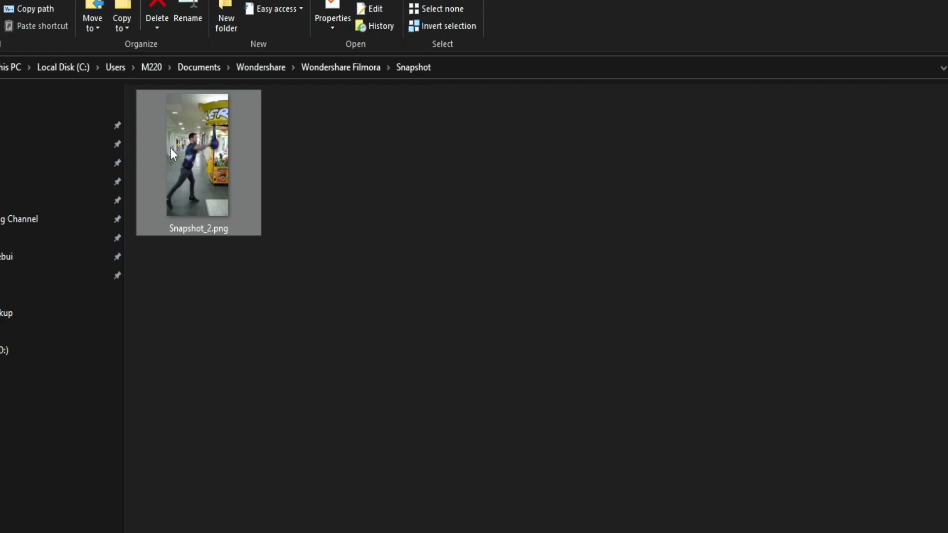
pyautogui.click(463, 63)
pyautogui.hotkey('ctrl', 'c')
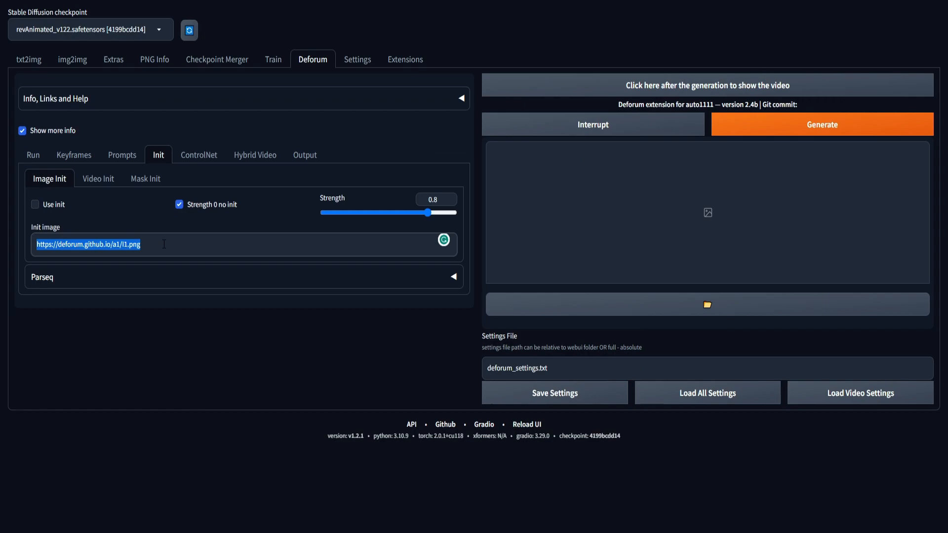
pyautogui.moveTo(140, 245); pyautogui.dragTo(24, 251)
pyautogui.hotkey('ctrl', 'v')
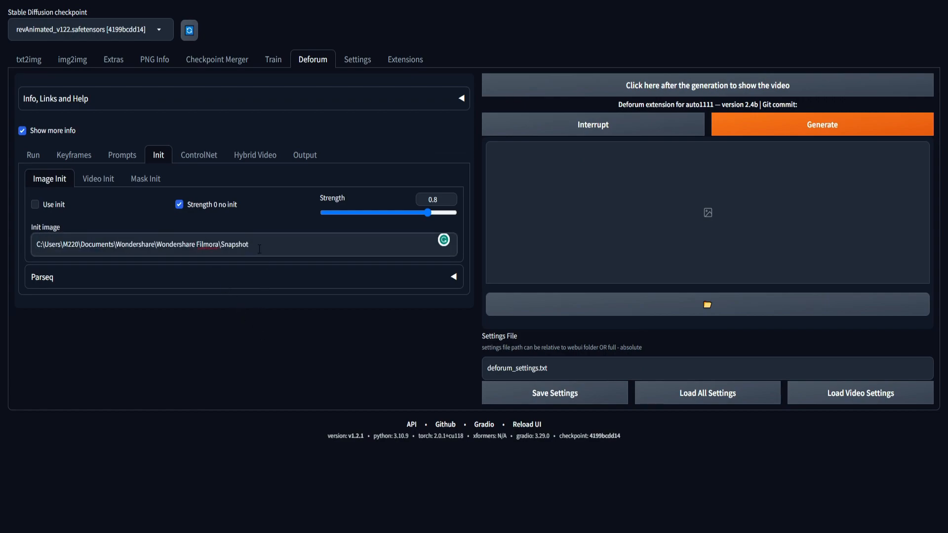
pyautogui.write('.png')
pyautogui.click(35, 204)
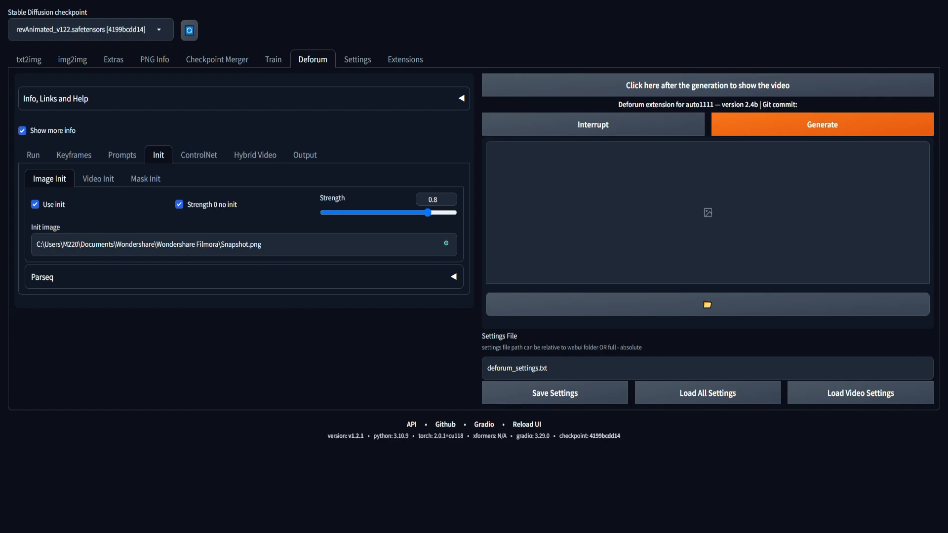
# - Examine the default animation prompts and the frame numbers 0, 30, 60 and 90 that trigger them
pyautogui.click(128, 157)
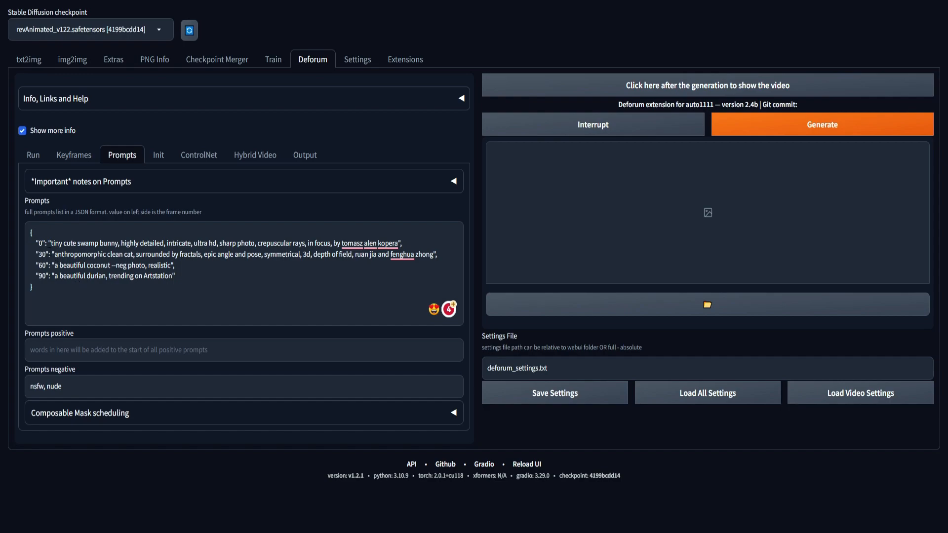
pyautogui.click(40, 243)
pyautogui.doubleClick(42, 255)
pyautogui.moveTo(54, 255); pyautogui.dragTo(434, 260)
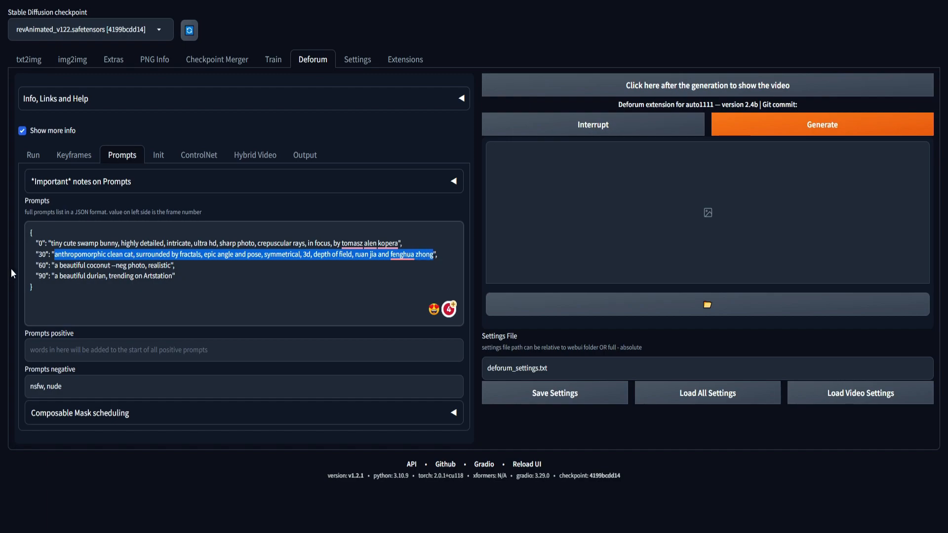
pyautogui.click(45, 254)
pyautogui.moveTo(51, 244); pyautogui.dragTo(398, 243)
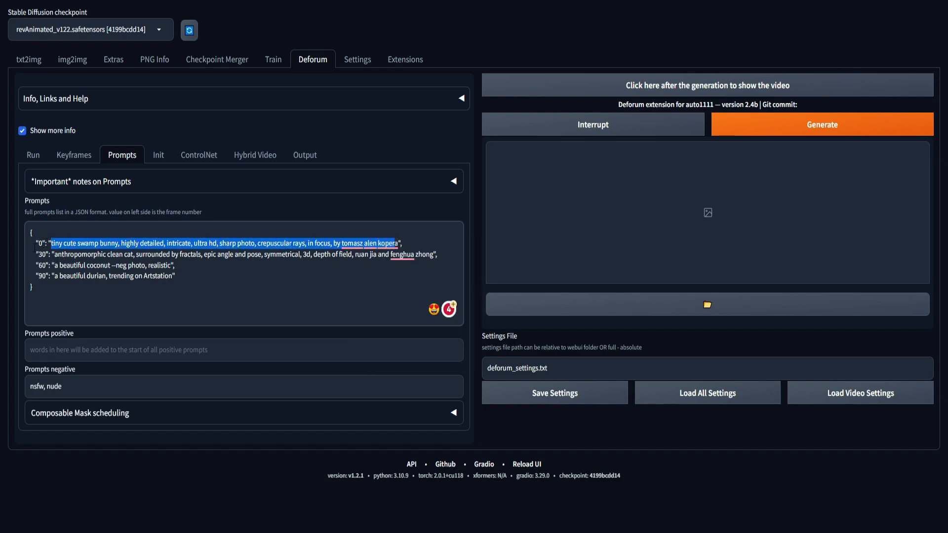
pyautogui.moveTo(46, 254); pyautogui.dragTo(39, 255)
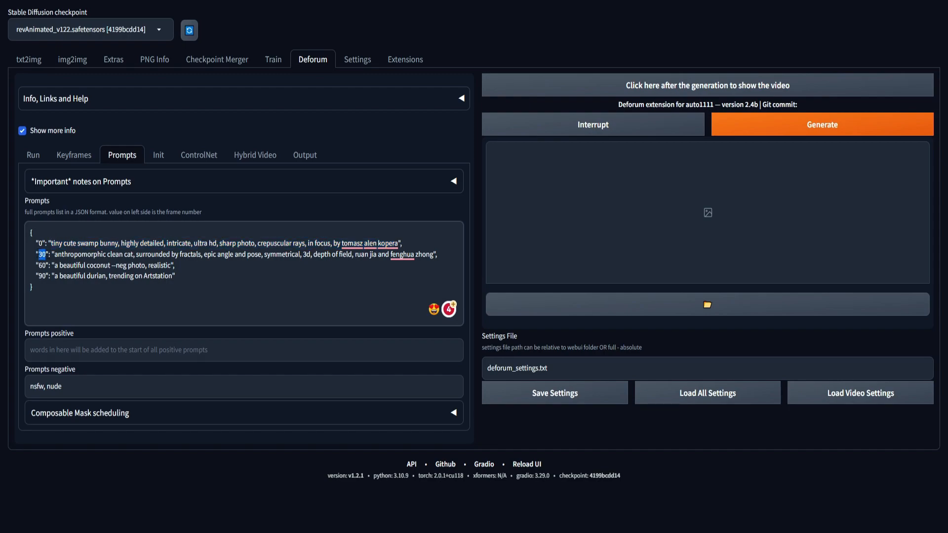
pyautogui.moveTo(54, 255); pyautogui.dragTo(433, 256)
pyautogui.moveTo(39, 265); pyautogui.dragTo(46, 265)
pyautogui.click(57, 293)
pyautogui.press('Return')
pyautogui.moveTo(51, 243); pyautogui.dragTo(402, 243)
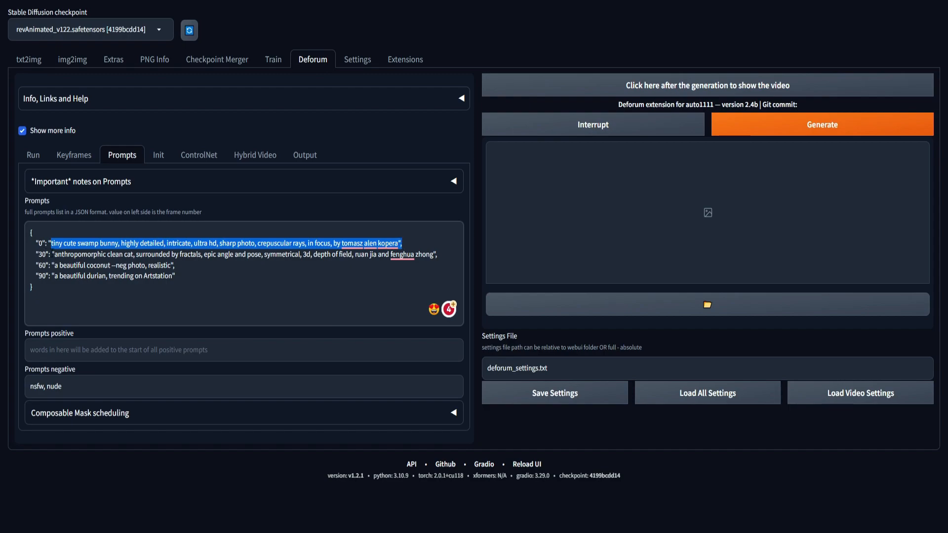
pyautogui.moveTo(51, 255); pyautogui.dragTo(131, 255)
pyautogui.moveTo(35, 276); pyautogui.dragTo(45, 276)
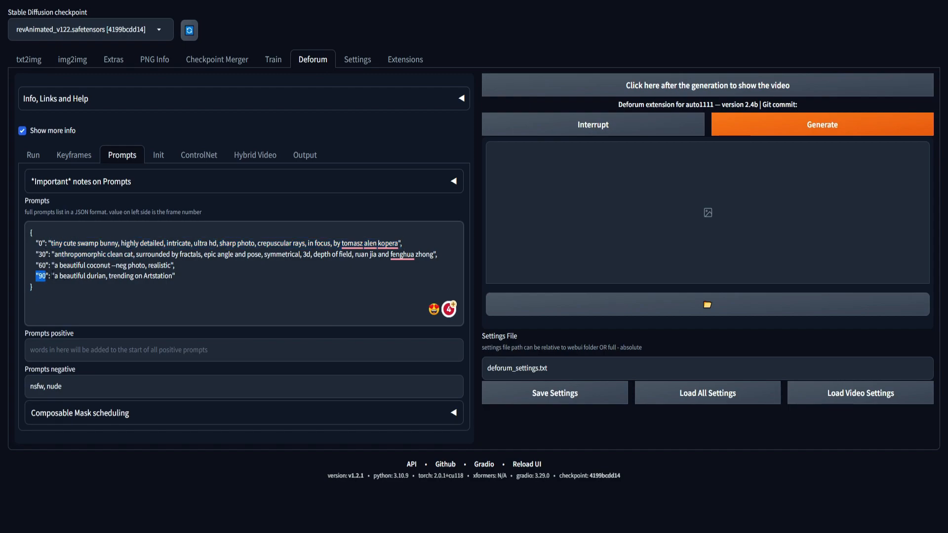
pyautogui.moveTo(54, 276); pyautogui.dragTo(172, 276)
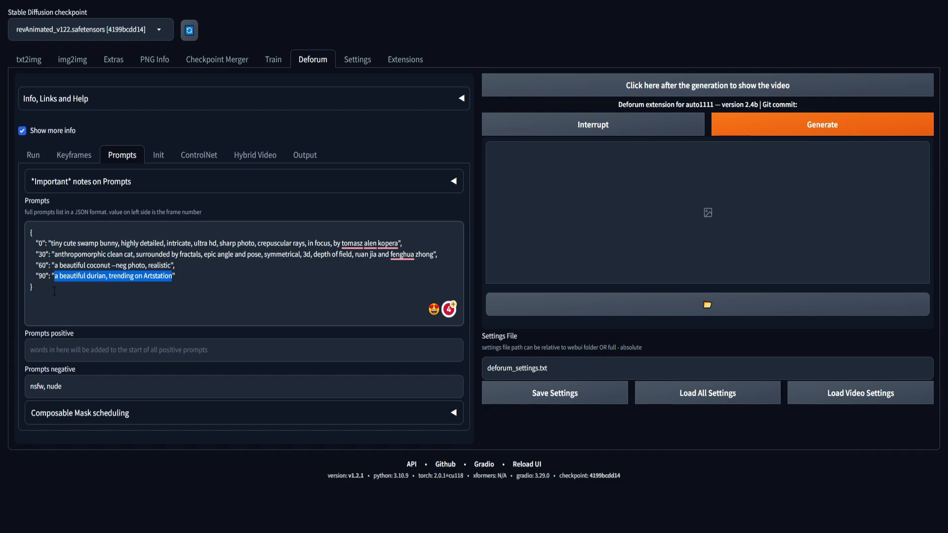
# - Replace the default Deforum prompts with the JSON prompt template for frames 0 to 480 copied from Pastebin
pyautogui.click(54, 291)
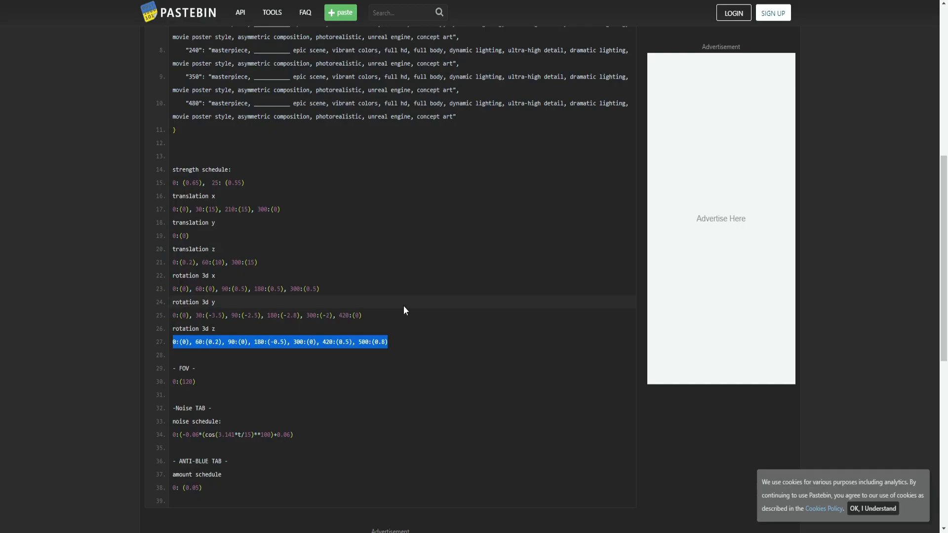
pyautogui.scroll(5, 404, 310)
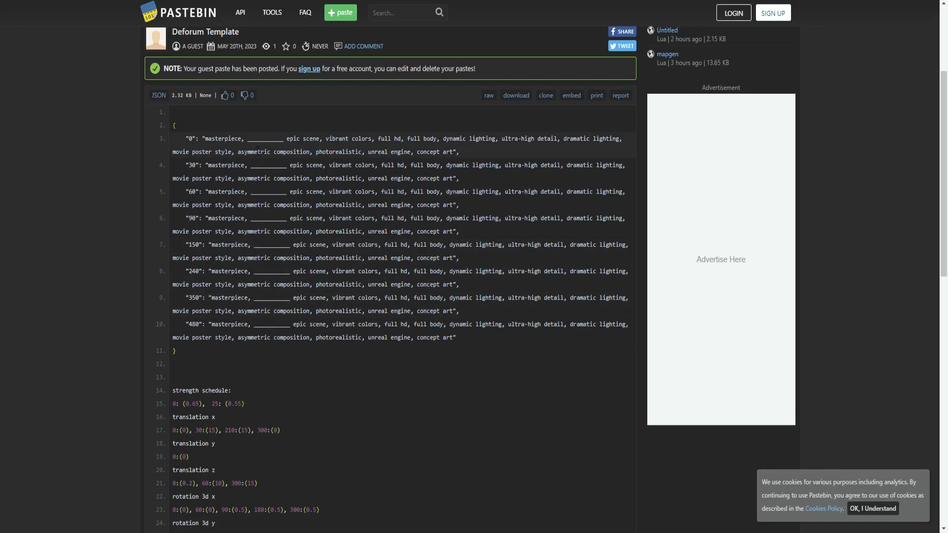
pyautogui.scroll(1, 345, 400)
pyautogui.moveTo(191, 410); pyautogui.dragTo(170, 185)
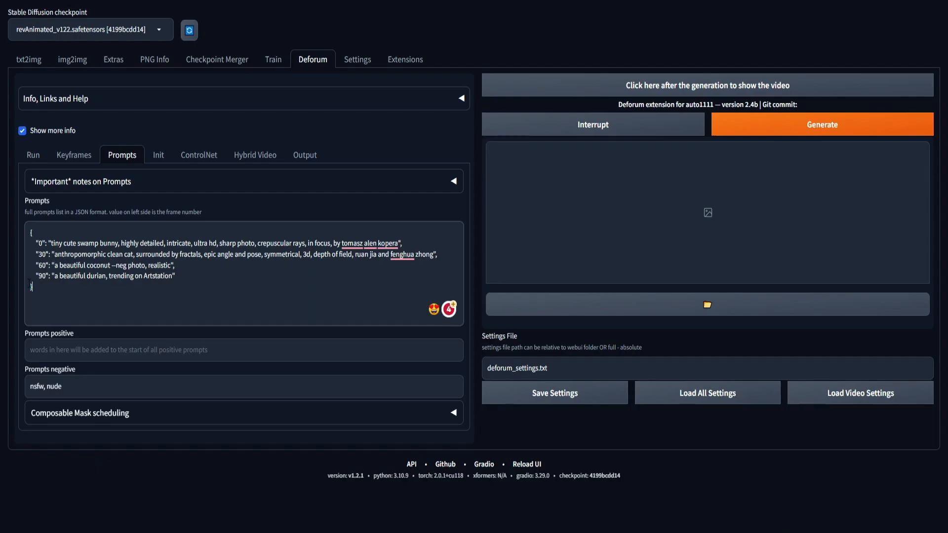
pyautogui.hotkey('ctrl', 'a')
pyautogui.hotkey('ctrl', 'v')
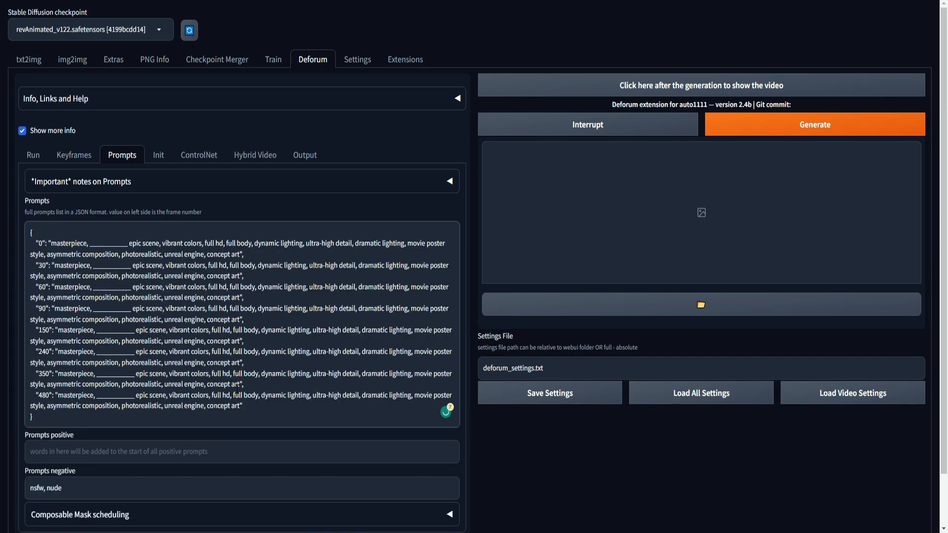
# - Delete the underscore placeholder after "masterpiece," in the frame 0 prompt
pyautogui.moveTo(135, 352); pyautogui.dragTo(452, 349)
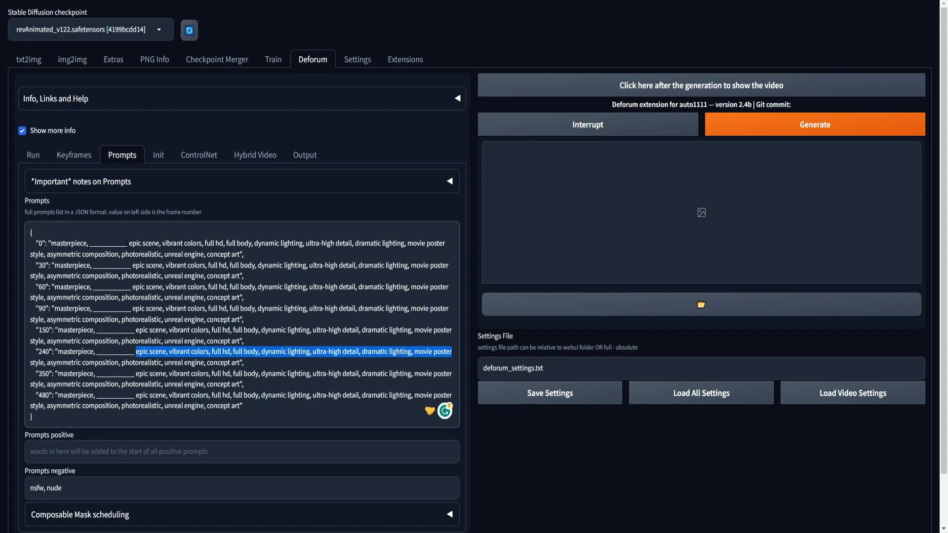
pyautogui.moveTo(129, 243); pyautogui.dragTo(90, 243)
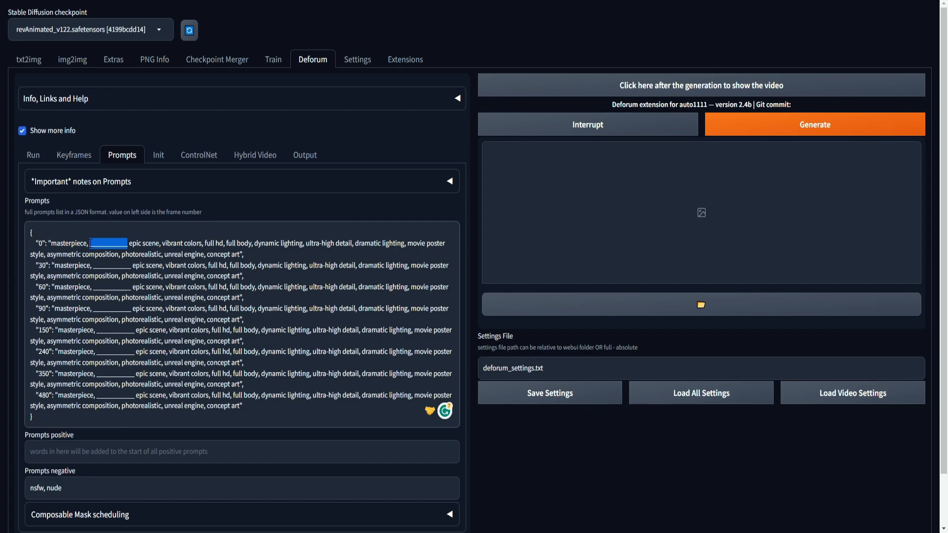
pyautogui.press('BackSpace')
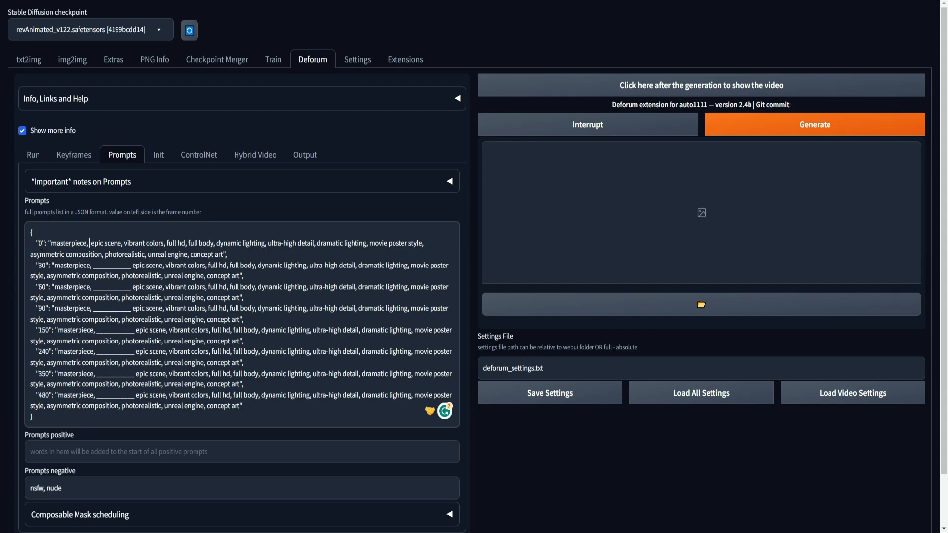
# - Check the first and last prompt frame numbers and set Max frames to 400 in the keyframe settings
pyautogui.doubleClick(40, 243)
pyautogui.moveTo(38, 395); pyautogui.dragTo(46, 395)
pyautogui.click(73, 154)
pyautogui.click(284, 262)
pyautogui.moveTo(283, 262); pyautogui.dragTo(239, 263)
pyautogui.write('400')
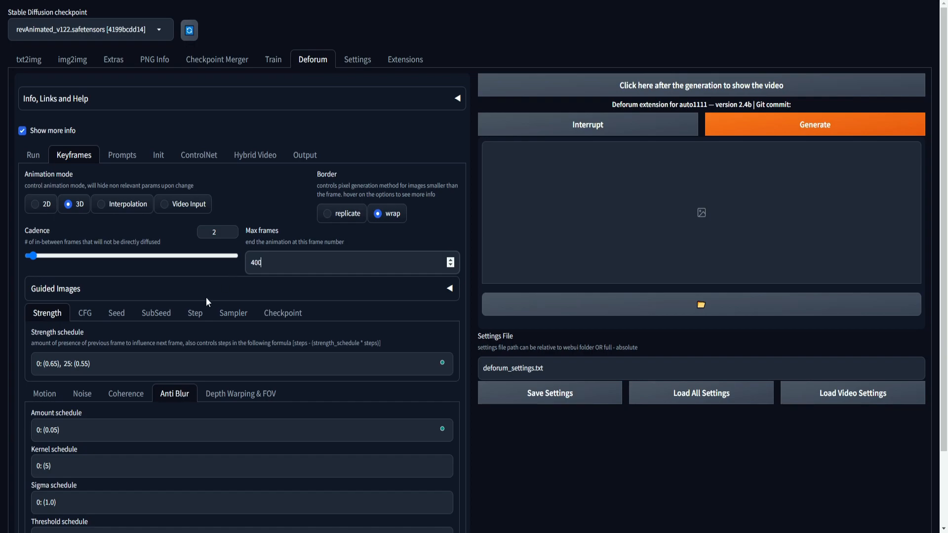
# - Check the last prompt's frame number 480 and set Max frames to 600
pyautogui.click(122, 154)
pyautogui.moveTo(39, 395); pyautogui.dragTo(51, 396)
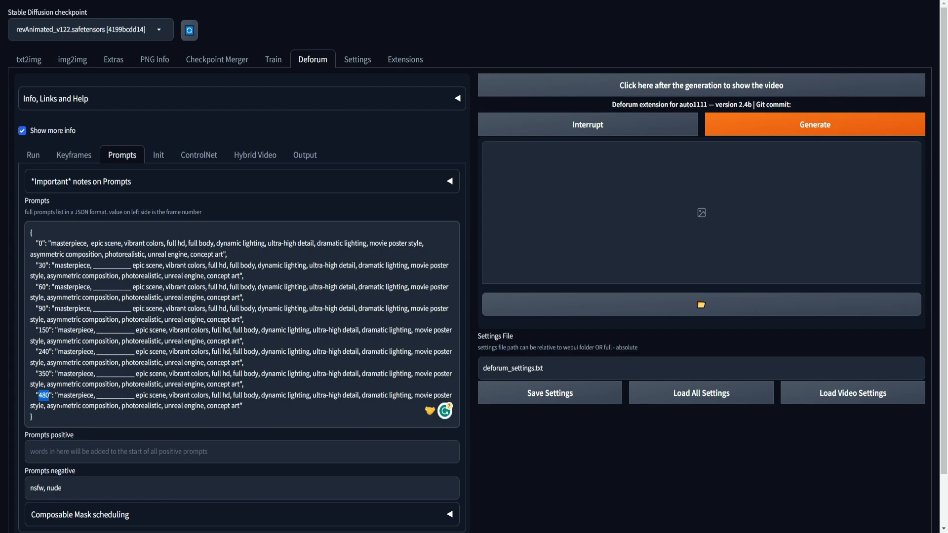
pyautogui.click(74, 155)
pyautogui.moveTo(435, 263); pyautogui.dragTo(223, 266)
pyautogui.write('600')
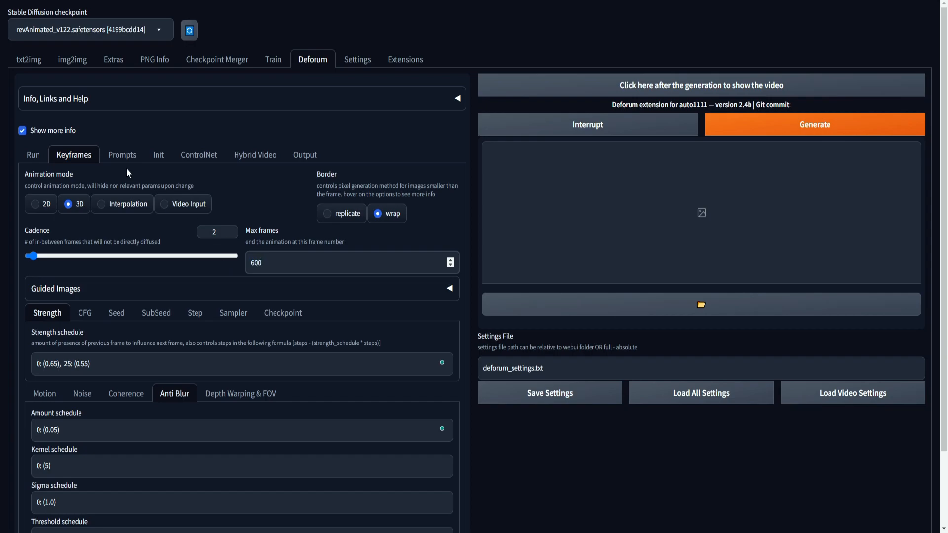
# - Replace the blank prompt template with the completed JSON prompts describing a scene for each keyframe from 0 to 480
pyautogui.click(122, 155)
pyautogui.moveTo(38, 395); pyautogui.dragTo(50, 395)
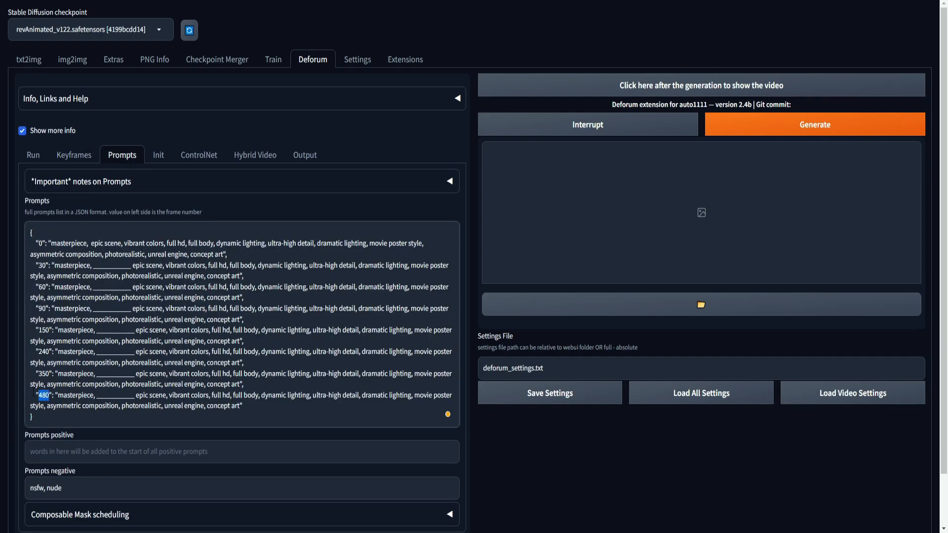
pyautogui.moveTo(269, 410); pyautogui.dragTo(48, 395)
pyautogui.moveTo(93, 265); pyautogui.dragTo(133, 265)
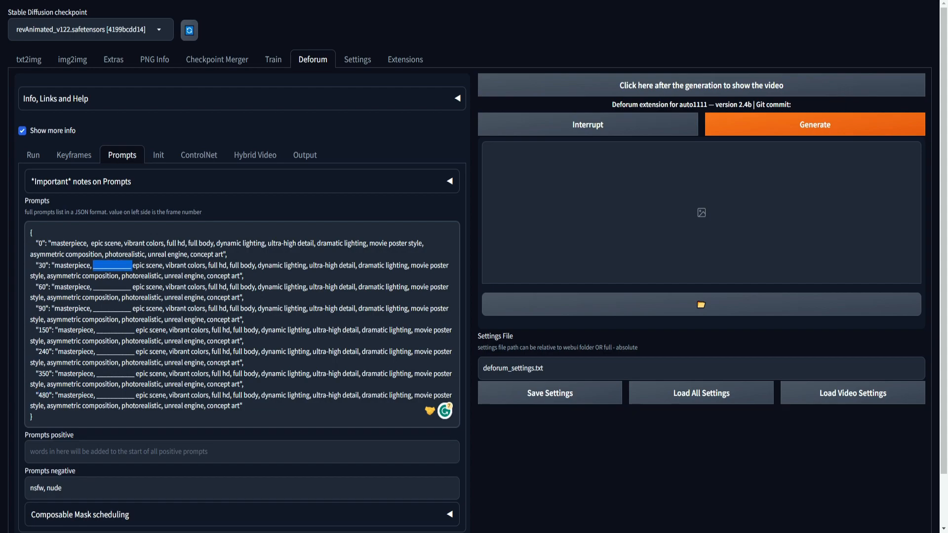
pyautogui.hotkey('ctrl', 'a')
pyautogui.hotkey('ctrl', 'v')
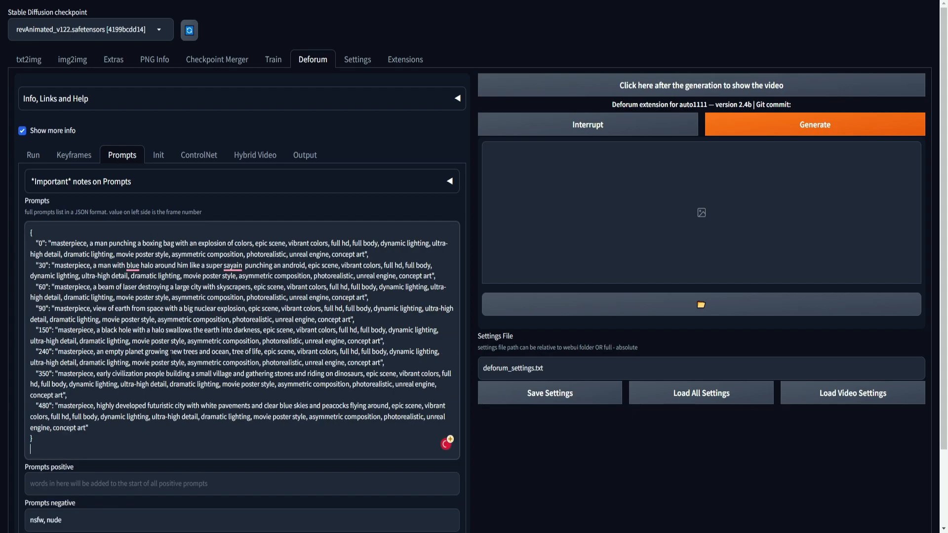
# - Examine the scene description in the frame 0 prompt and compare it with the init image being used
pyautogui.moveTo(91, 243); pyautogui.dragTo(289, 243)
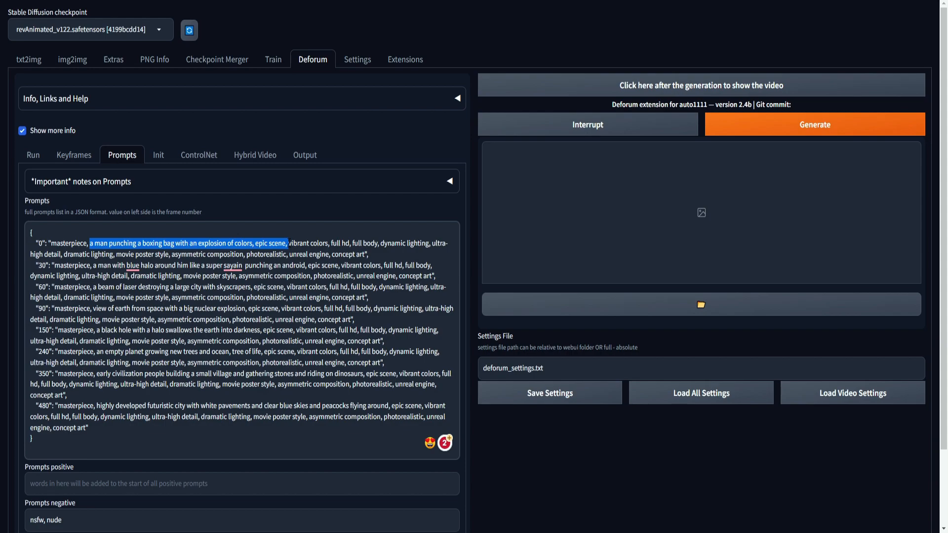
pyautogui.click(240, 319)
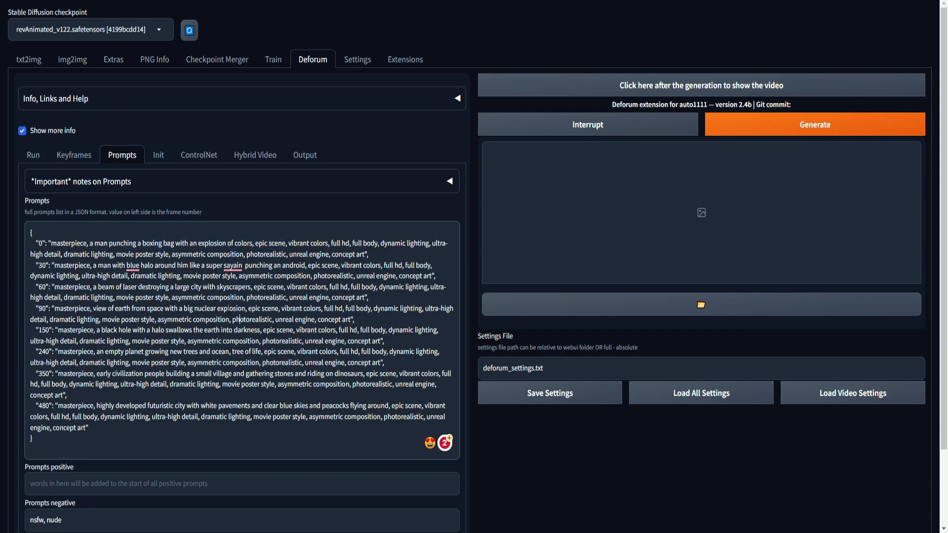
pyautogui.moveTo(90, 243); pyautogui.dragTo(253, 243)
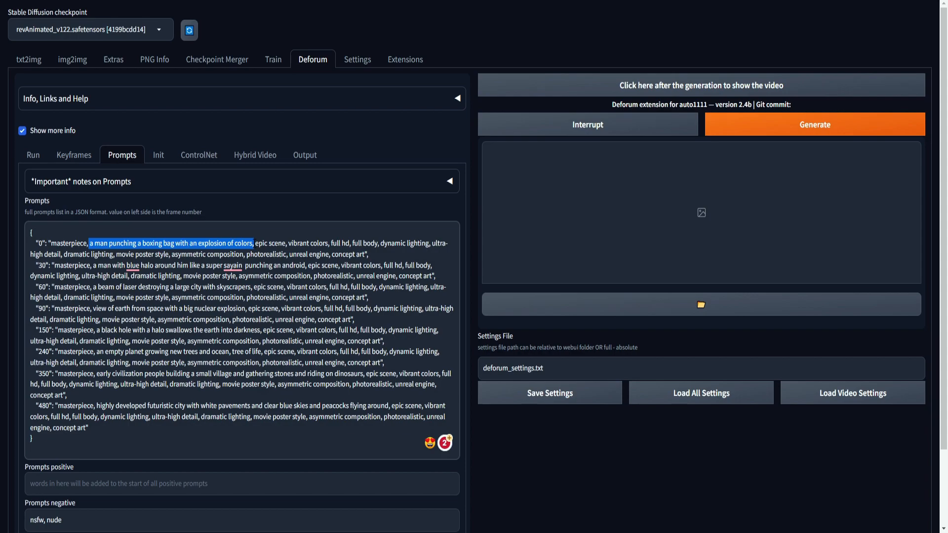
pyautogui.click(182, 298)
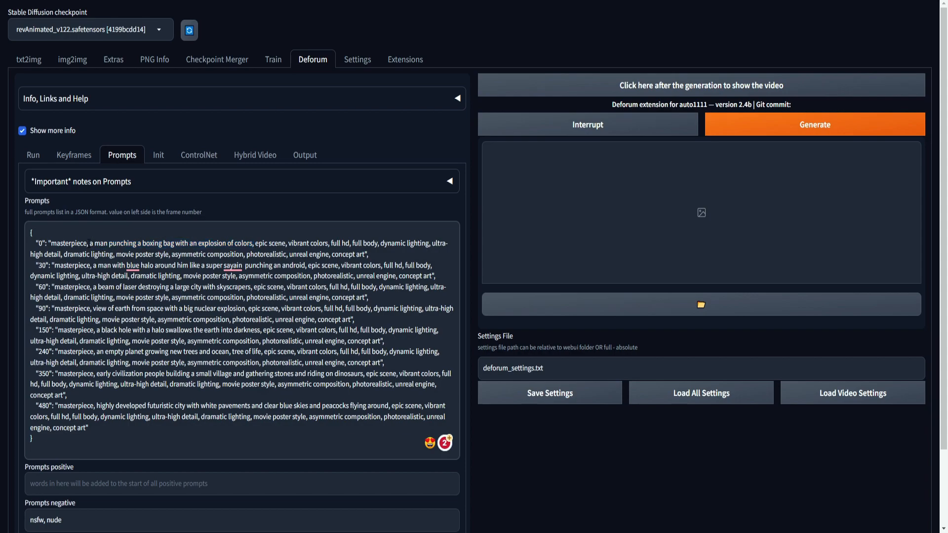
pyautogui.moveTo(91, 243); pyautogui.dragTo(252, 244)
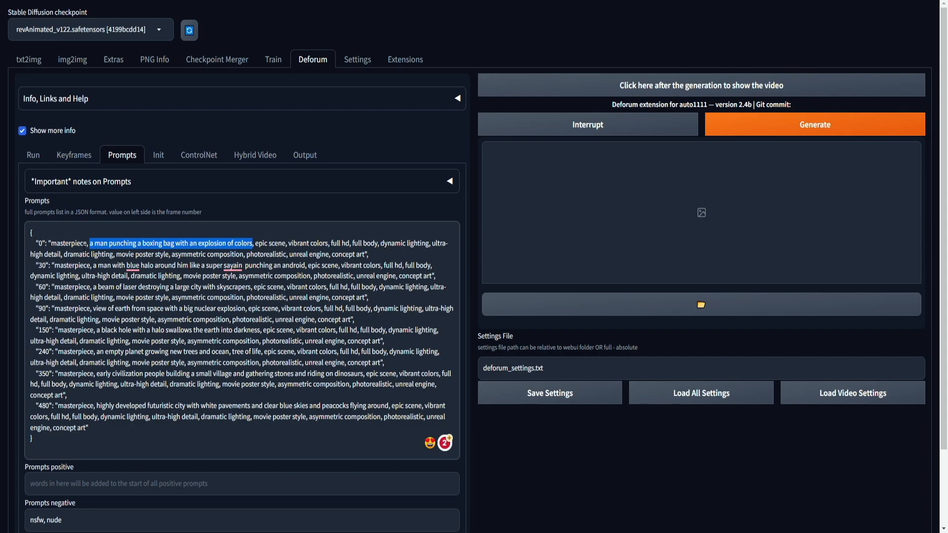
pyautogui.click(208, 243)
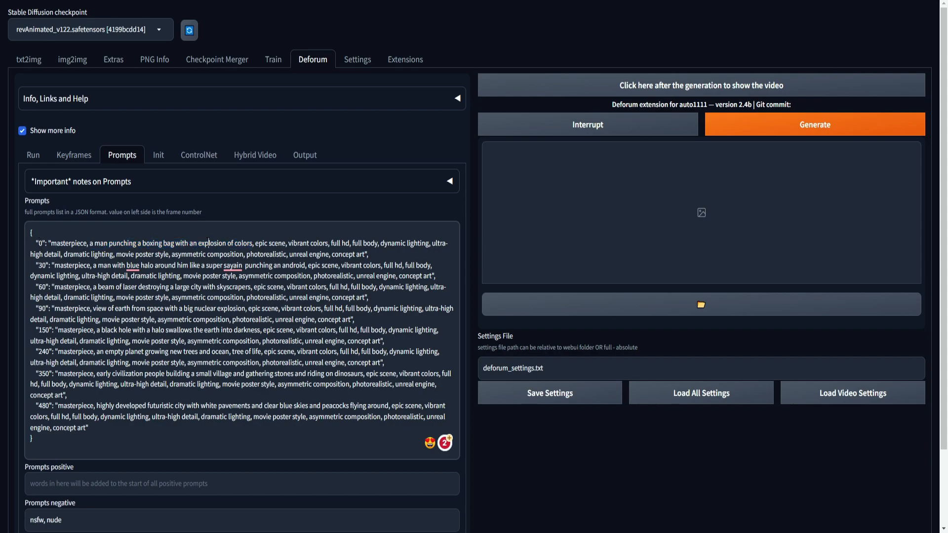
pyautogui.click(157, 156)
pyautogui.moveTo(265, 244); pyautogui.dragTo(28, 241)
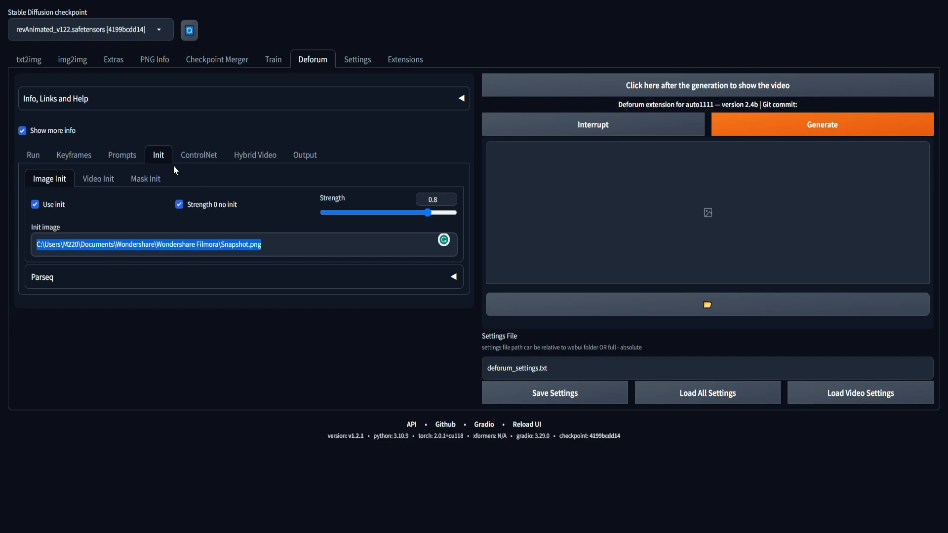
pyautogui.click(122, 155)
pyautogui.moveTo(89, 244); pyautogui.dragTo(252, 242)
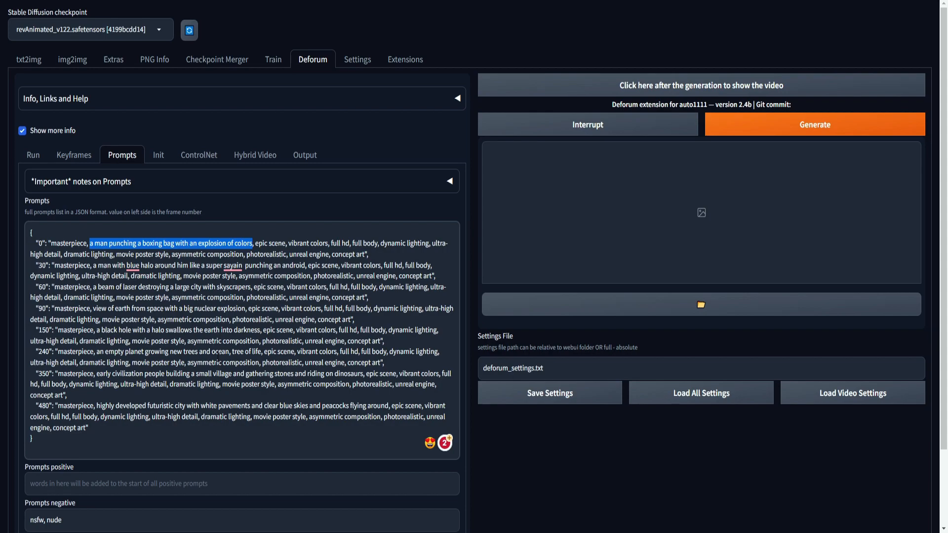
# - Examine the scene descriptions in the frame 30 and frame 60 prompts and the style keywords that follow them
pyautogui.moveTo(93, 265); pyautogui.dragTo(306, 266)
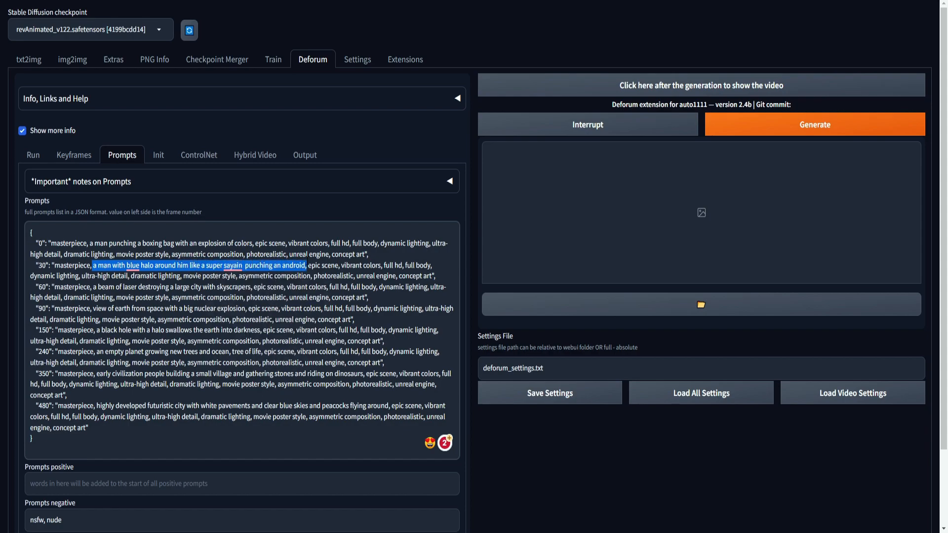
pyautogui.moveTo(94, 287); pyautogui.dragTo(249, 287)
pyautogui.click(90, 312)
pyautogui.moveTo(93, 287); pyautogui.dragTo(251, 288)
pyautogui.moveTo(364, 297); pyautogui.dragTo(253, 287)
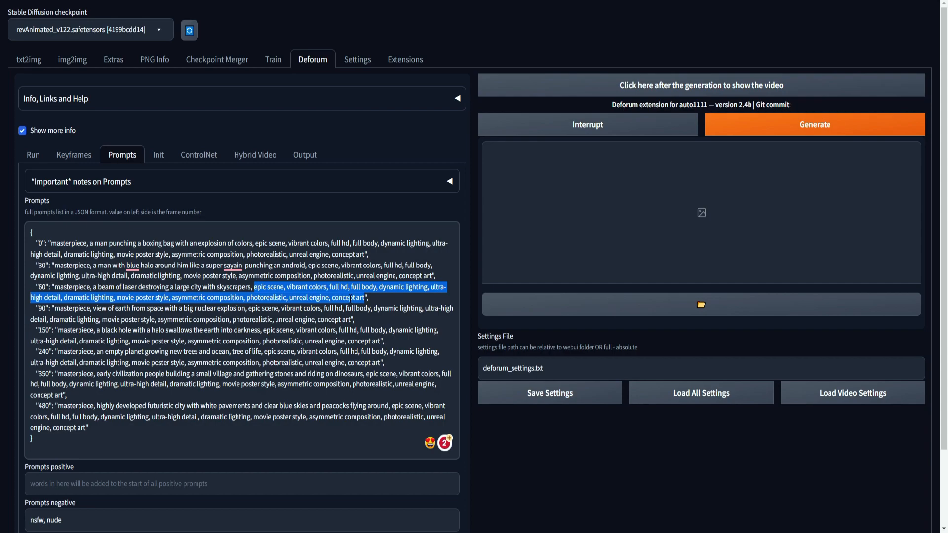
pyautogui.click(316, 310)
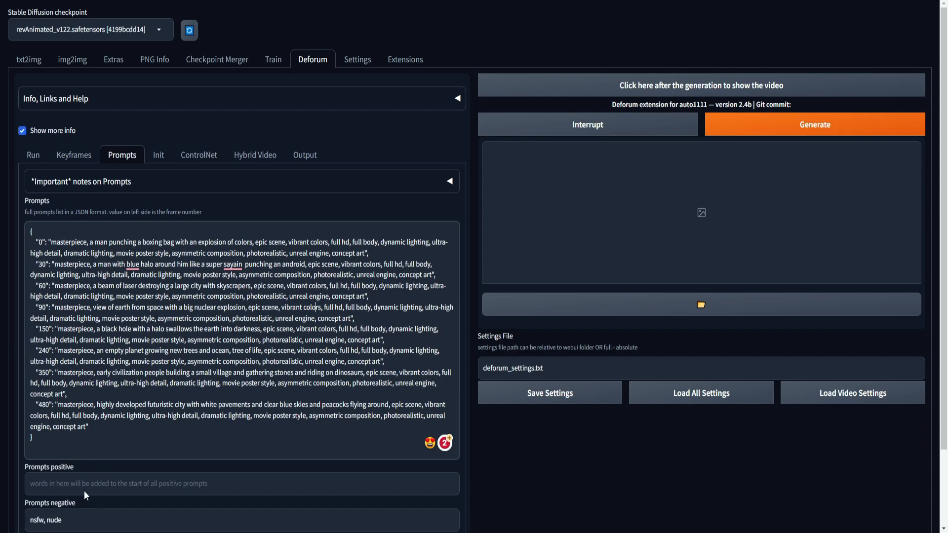
# - Add ", monsters, scary" to the end of the negative prompt
pyautogui.scroll(-2, 75, 433)
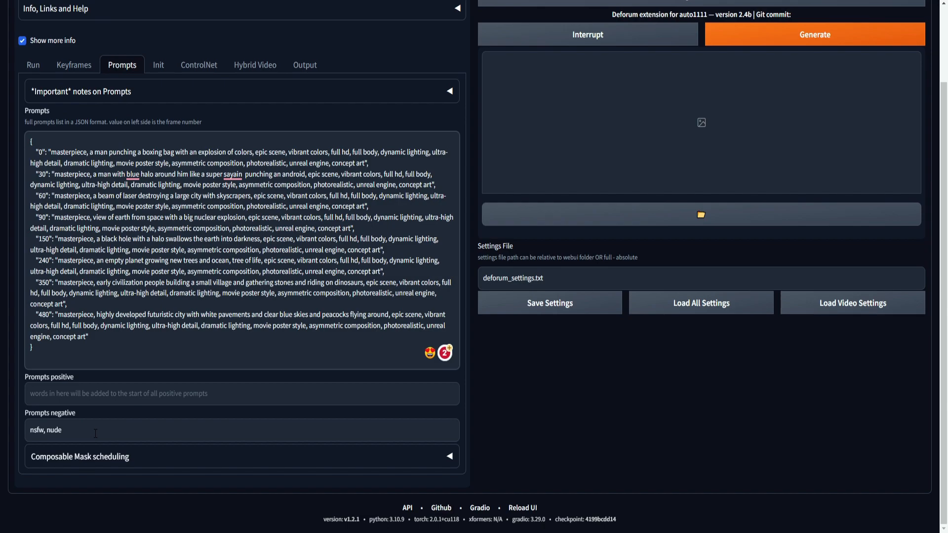
pyautogui.moveTo(95, 433); pyautogui.dragTo(14, 439)
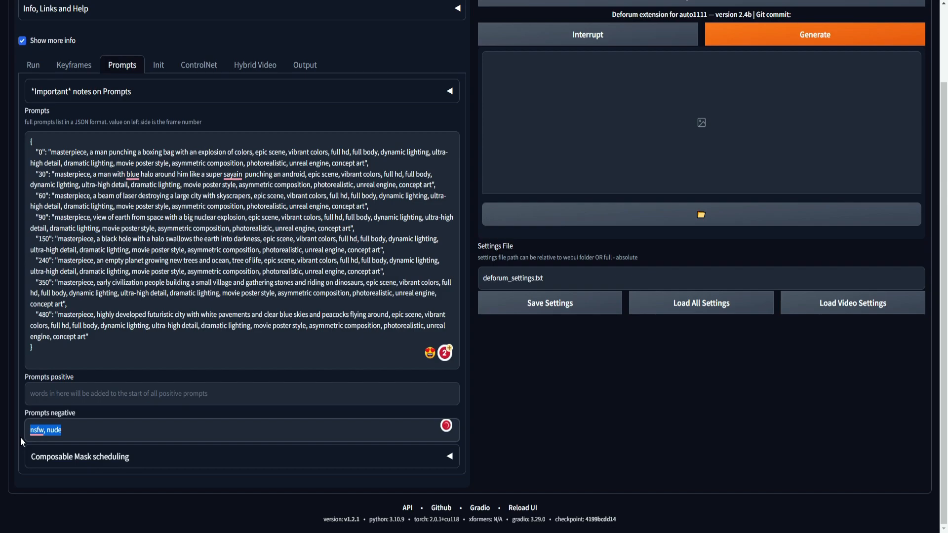
pyautogui.click(81, 433)
pyautogui.doubleClick(66, 431)
pyautogui.moveTo(36, 430)
pyautogui.click(68, 431)
pyautogui.hotkey('ctrl', 'a')
pyautogui.click(86, 429)
pyautogui.write(', monsters, scary')
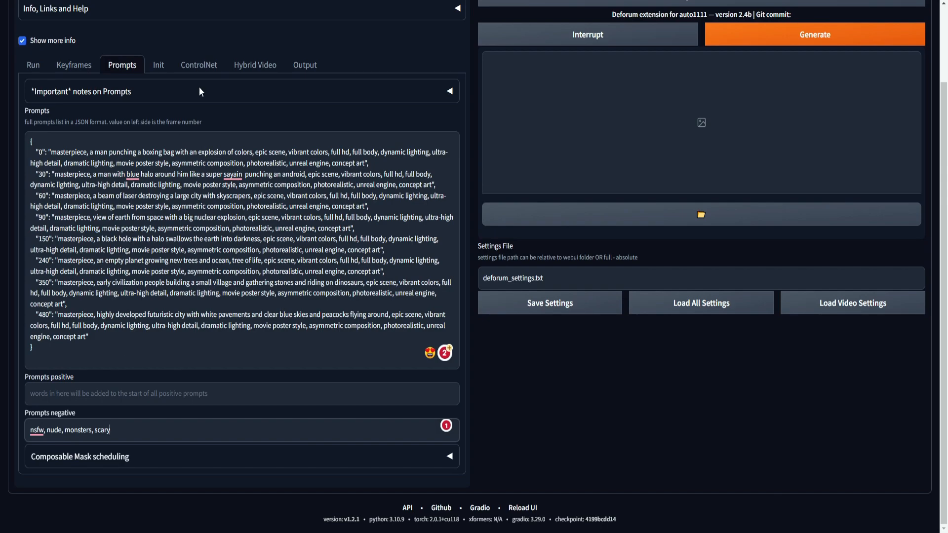
# - Check Max frames against the video output frame rate, and try 60 FPS before restoring it to 15
pyautogui.click(306, 67)
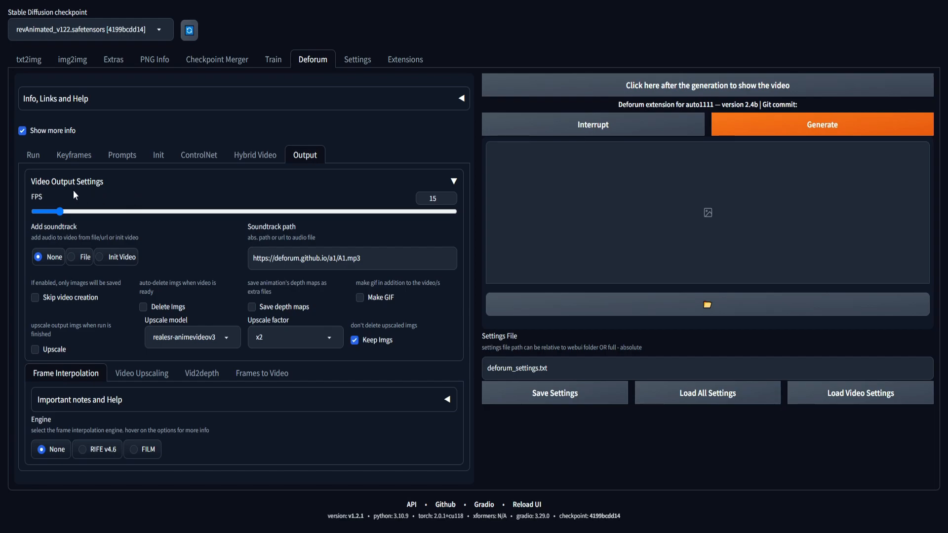
pyautogui.click(73, 156)
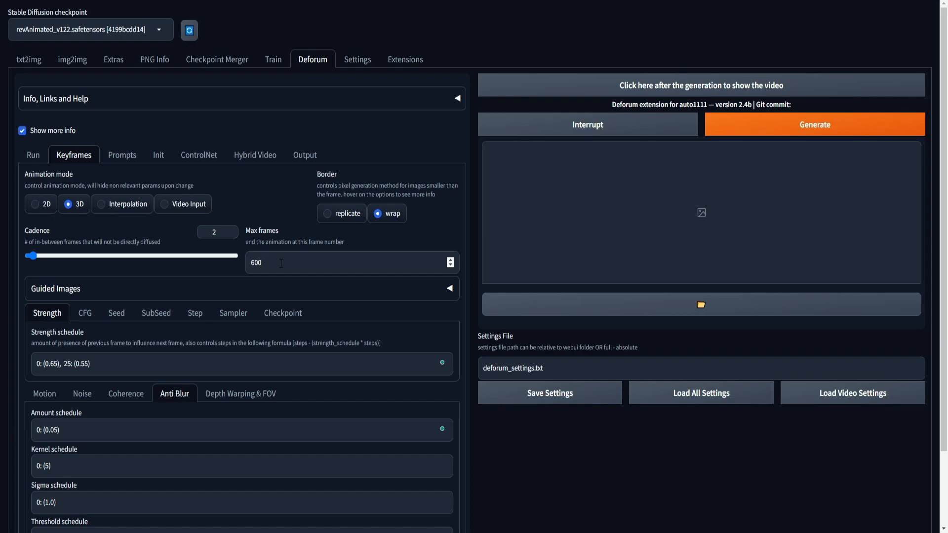
pyautogui.click(304, 155)
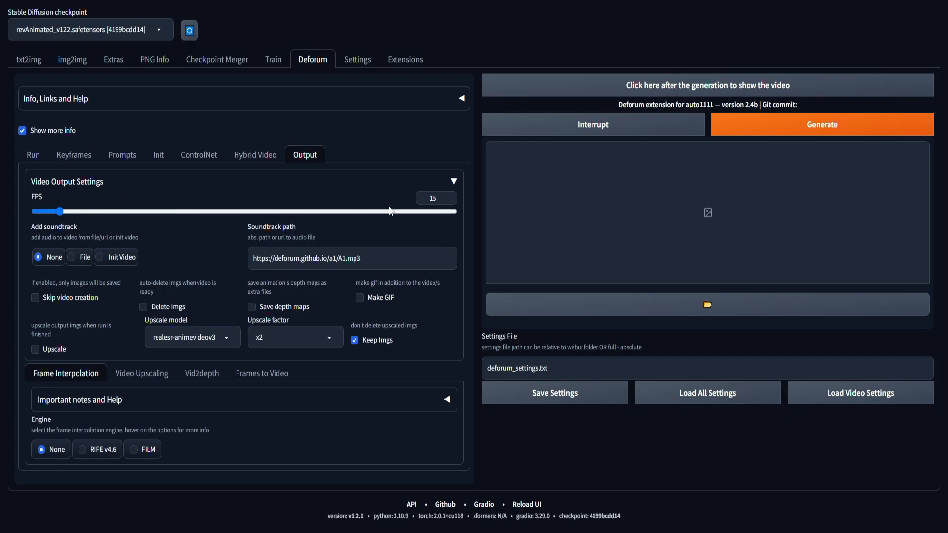
pyautogui.doubleClick(419, 198)
pyautogui.write('60')
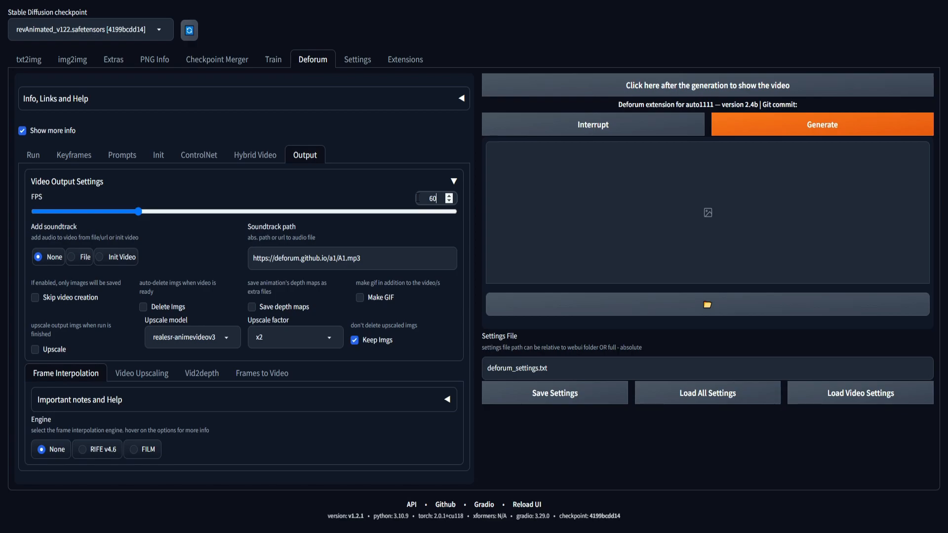
pyautogui.write('15')
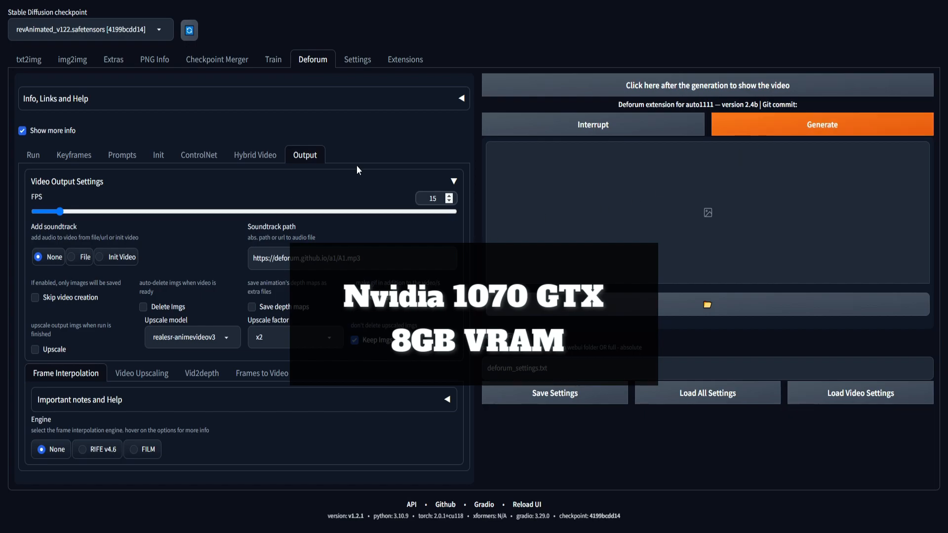
# - Review the keyframe, run and prompt settings and the settings file name used for saving and loading them
pyautogui.click(94, 157)
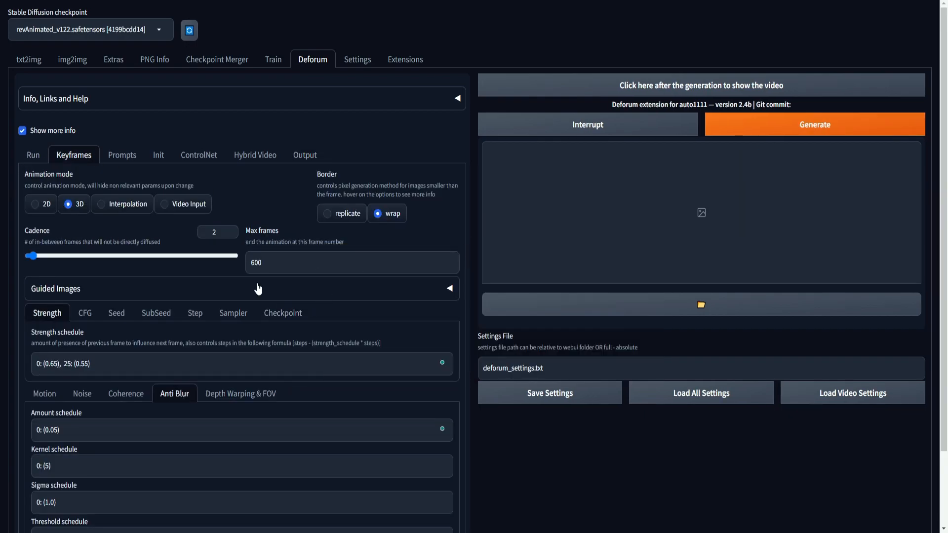
pyautogui.click(33, 157)
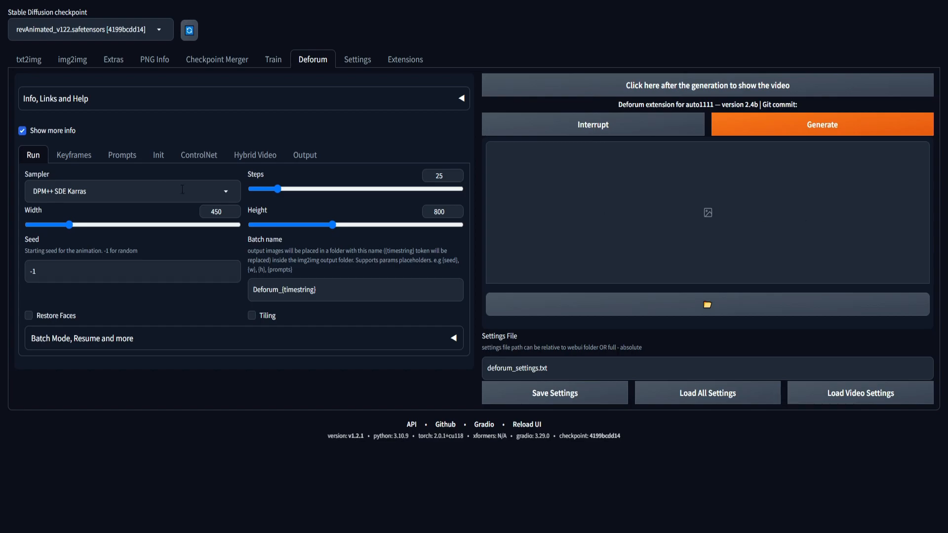
pyautogui.click(73, 154)
pyautogui.scroll(-1, 185, 484)
pyautogui.scroll(-1, 185, 484)
pyautogui.scroll(2, 174, 441)
pyautogui.click(122, 154)
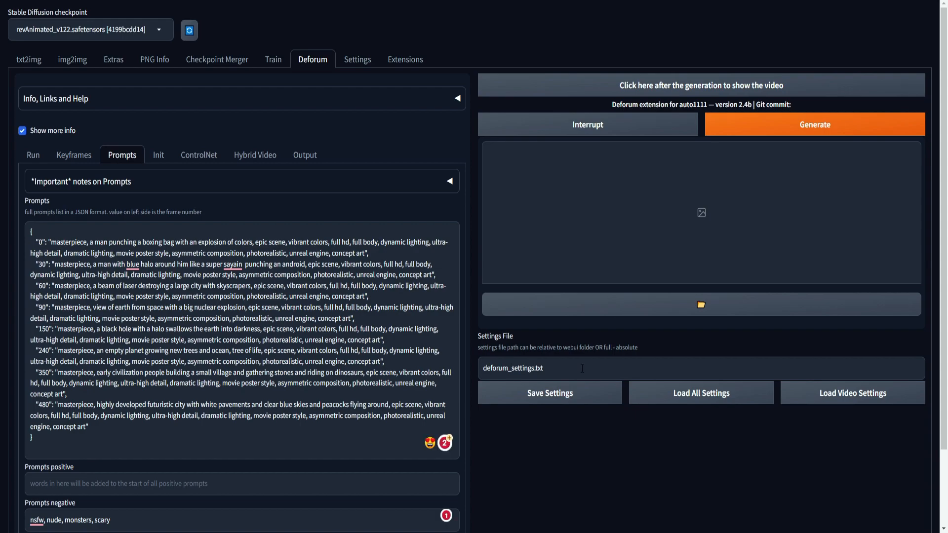
pyautogui.click(558, 366)
pyautogui.hotkey('ctrl', 'a')
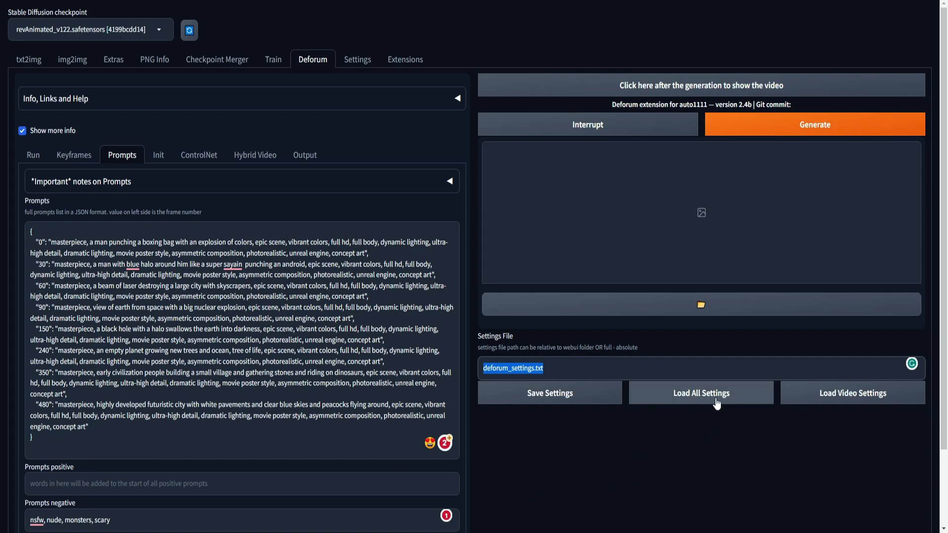
pyautogui.click(543, 374)
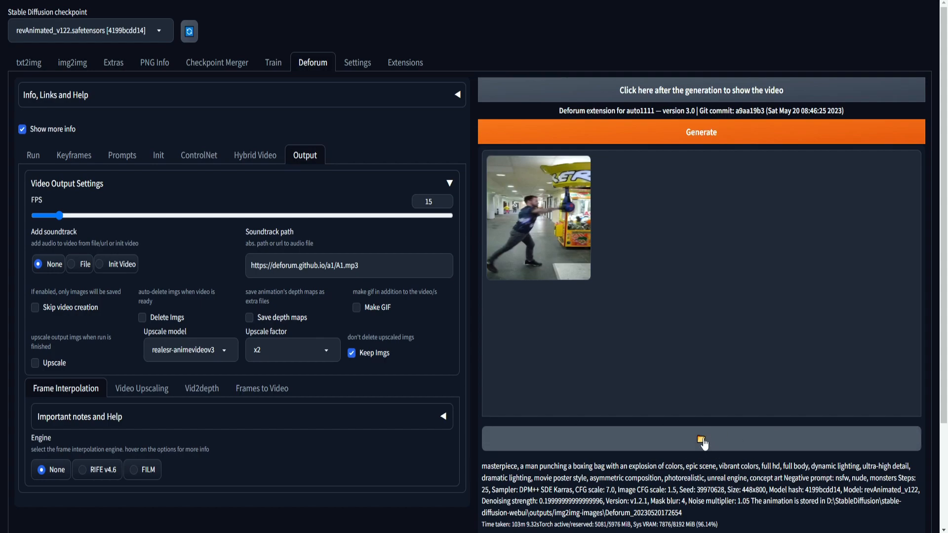
pyautogui.click(702, 440)
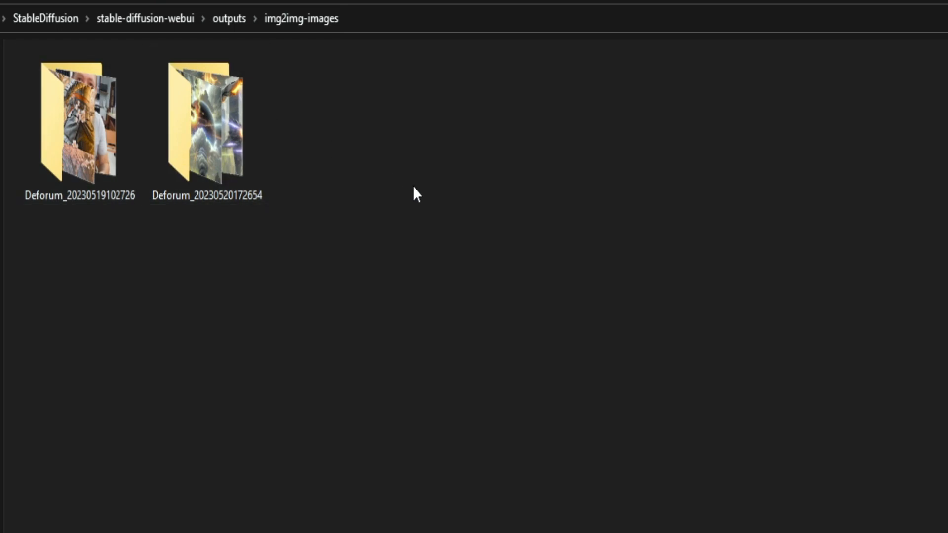
pyautogui.doubleClick(216, 128)
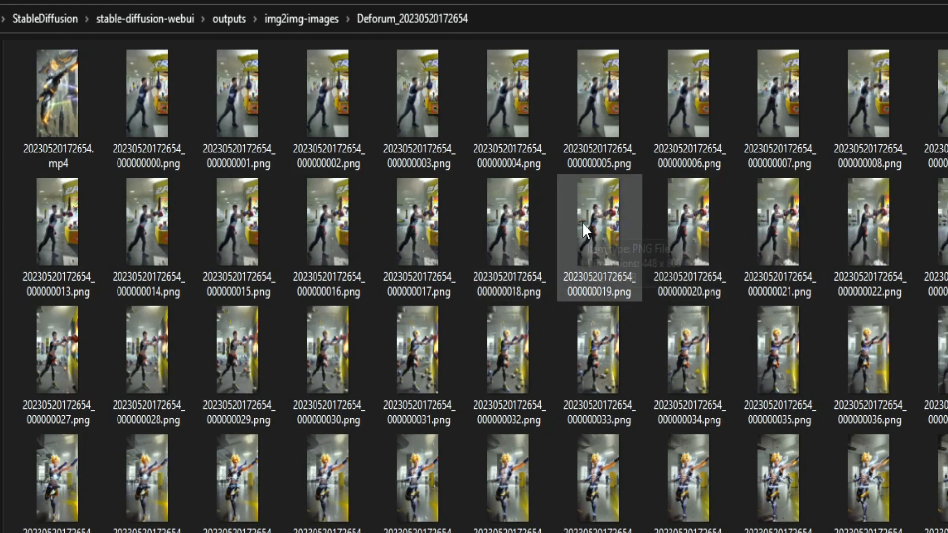
pyautogui.moveTo(583, 222)
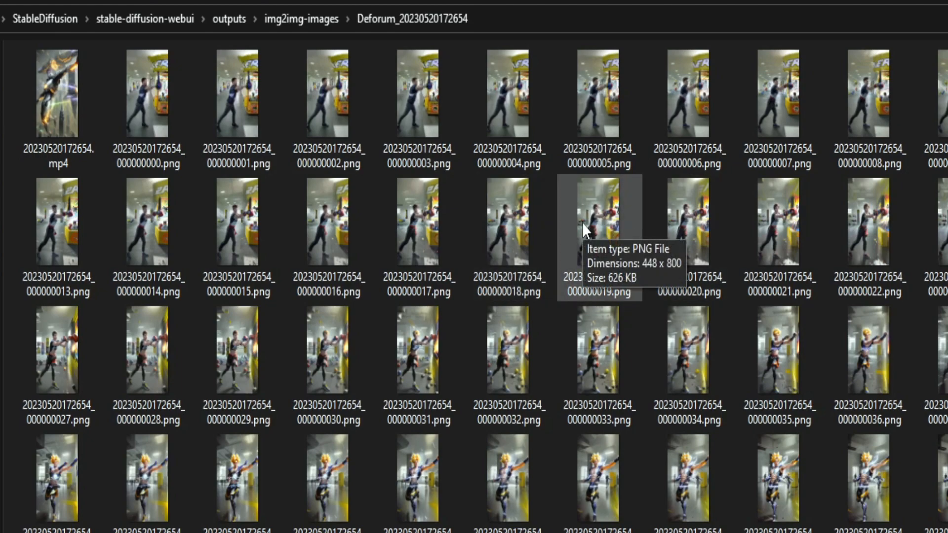
pyautogui.click(66, 85)
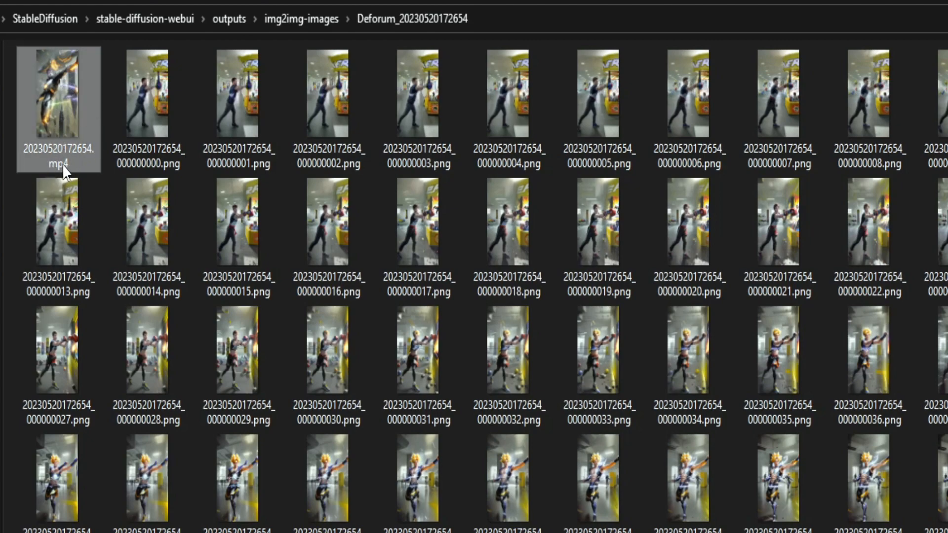
pyautogui.moveTo(62, 164)
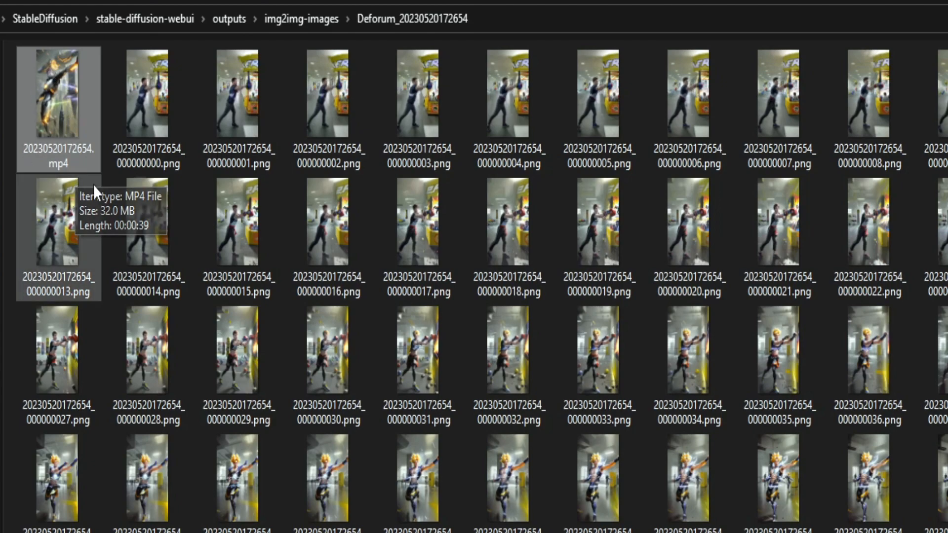
# - Switch to Filmora and import the generated video 20230520172654.mp4 into the project media
pyautogui.moveTo(61, 109)
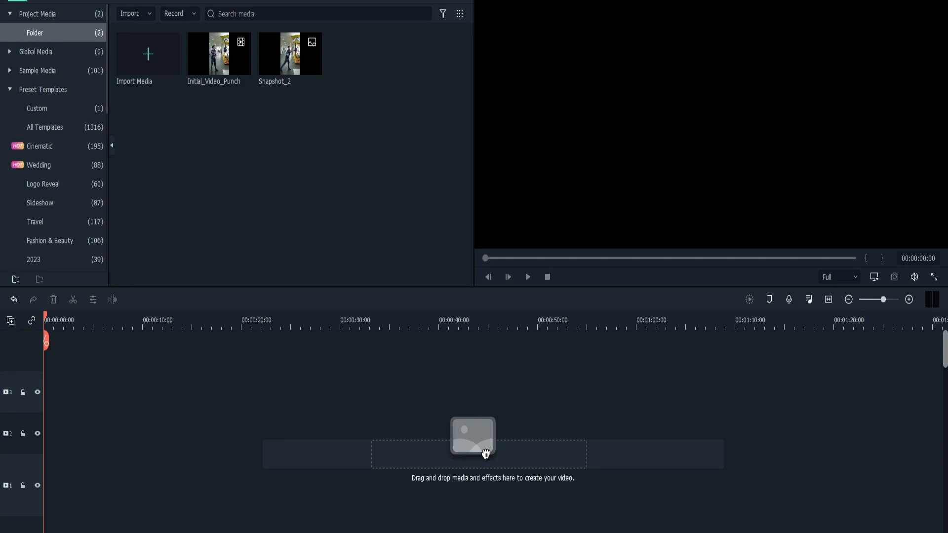
pyautogui.moveTo(363, 532); pyautogui.dragTo(387, 203)
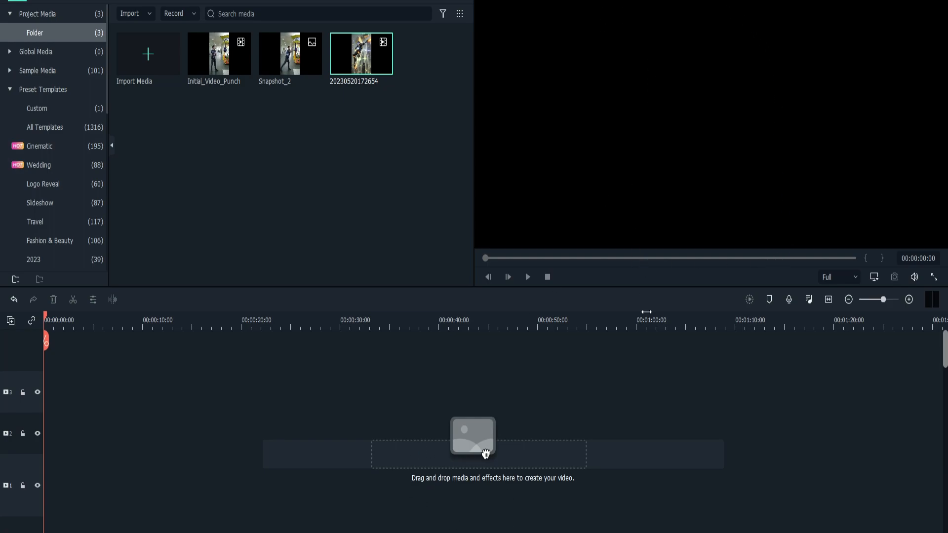
pyautogui.moveTo(354, 44)
# - Open the project settings and set the aspect ratio to 9:16 (Portrait)
pyautogui.click(17, 1)
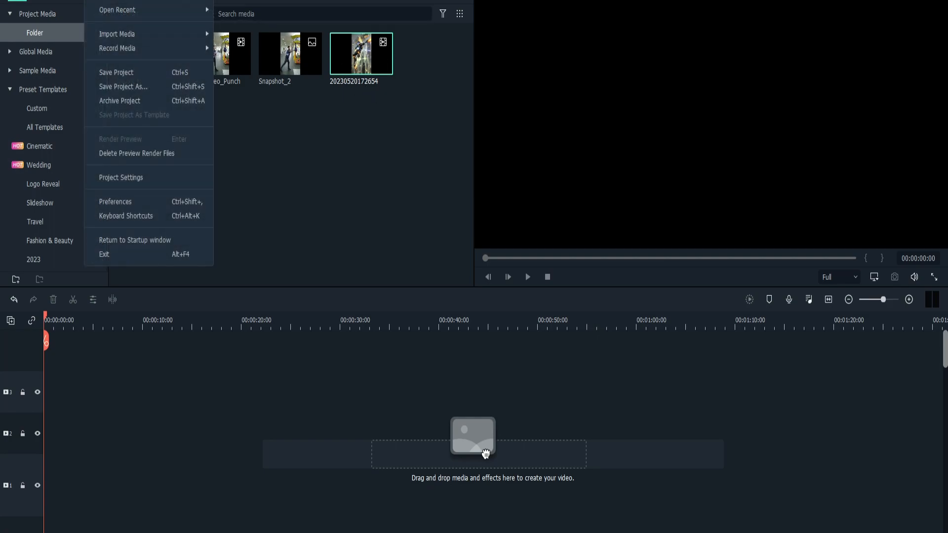
pyautogui.click(167, 178)
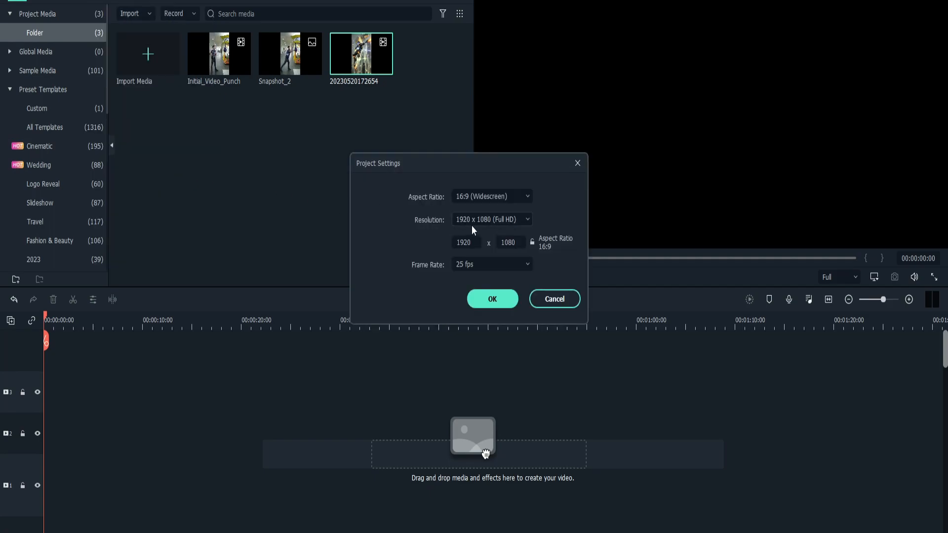
pyautogui.click(478, 198)
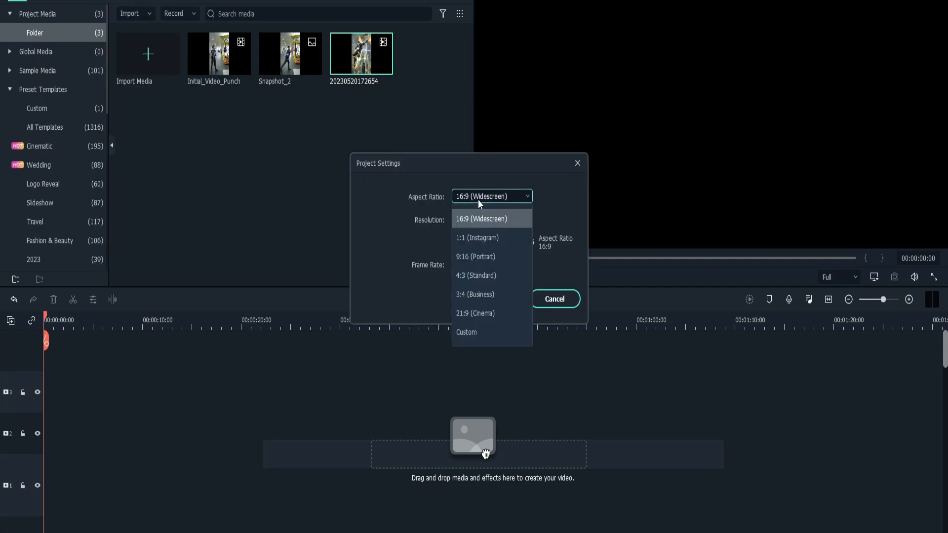
pyautogui.click(481, 257)
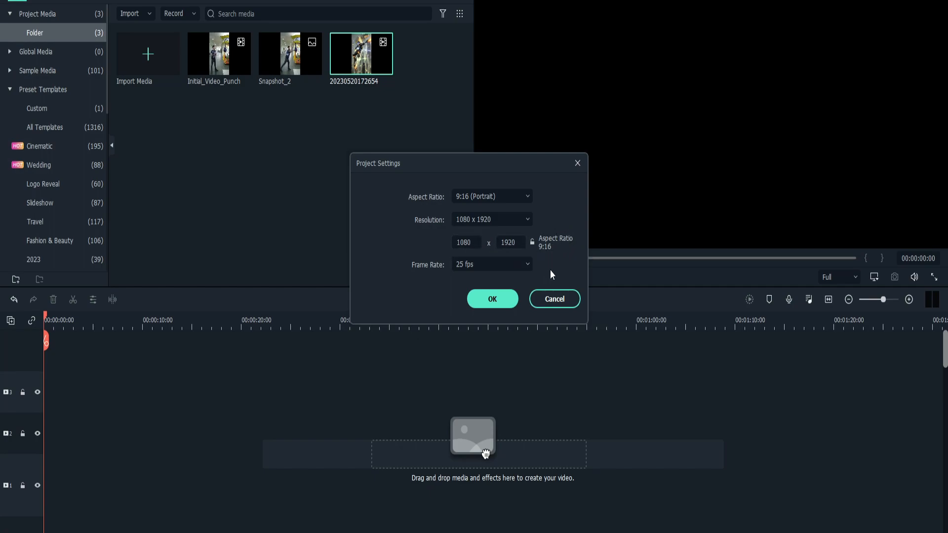
# - Try a custom 450 x 800 resolution, and apply the project settings with the 9:16 (Portrait) ratio at 1080 x 1920 restored
pyautogui.click(532, 242)
pyautogui.moveTo(520, 244); pyautogui.dragTo(490, 244)
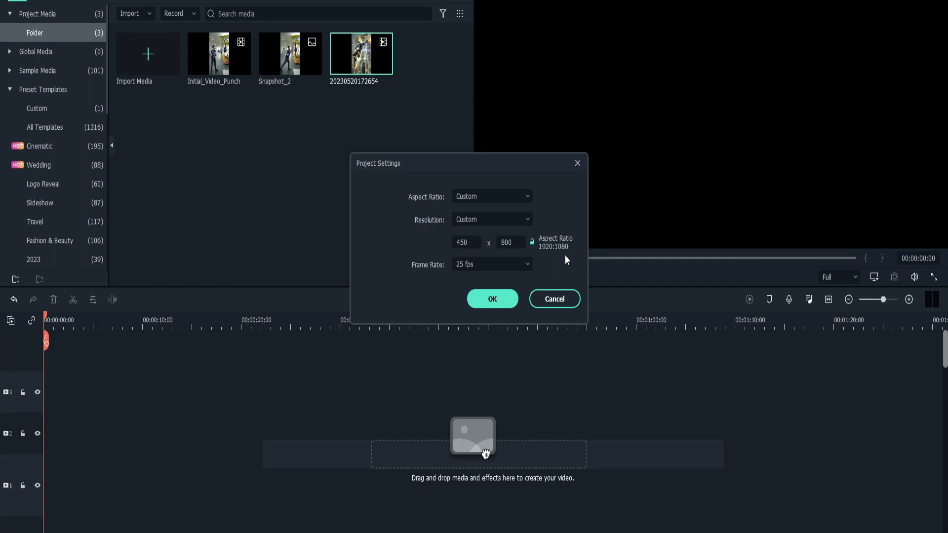
pyautogui.click(483, 196)
pyautogui.click(484, 257)
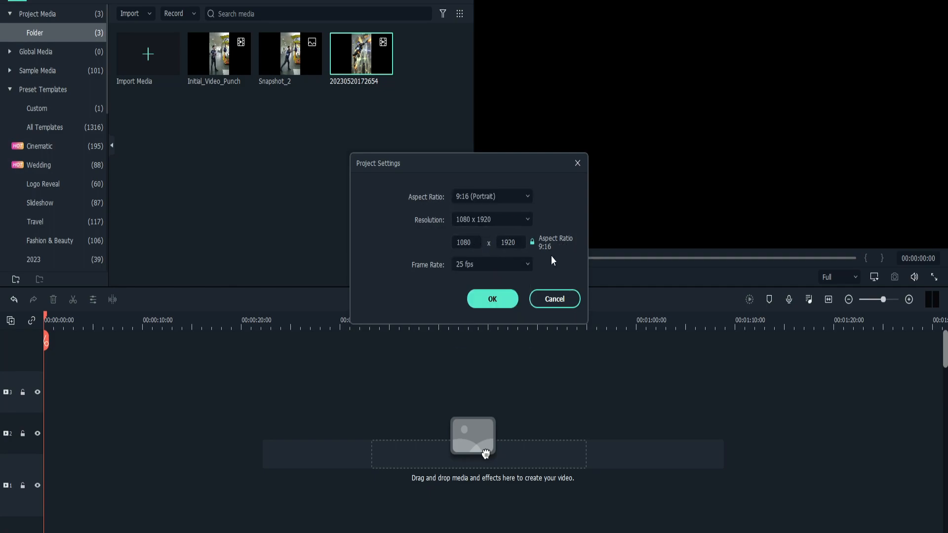
pyautogui.press('Return')
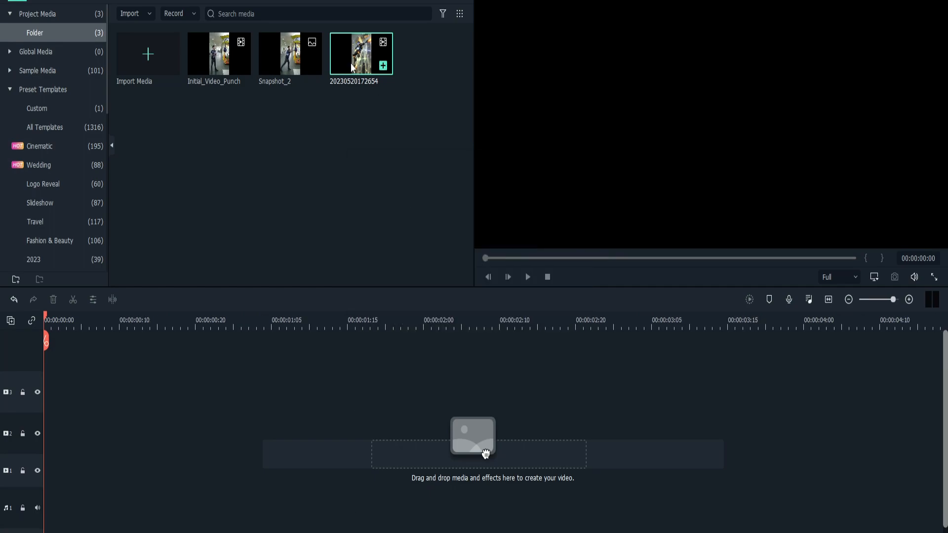
pyautogui.moveTo(360, 55); pyautogui.dragTo(47, 482)
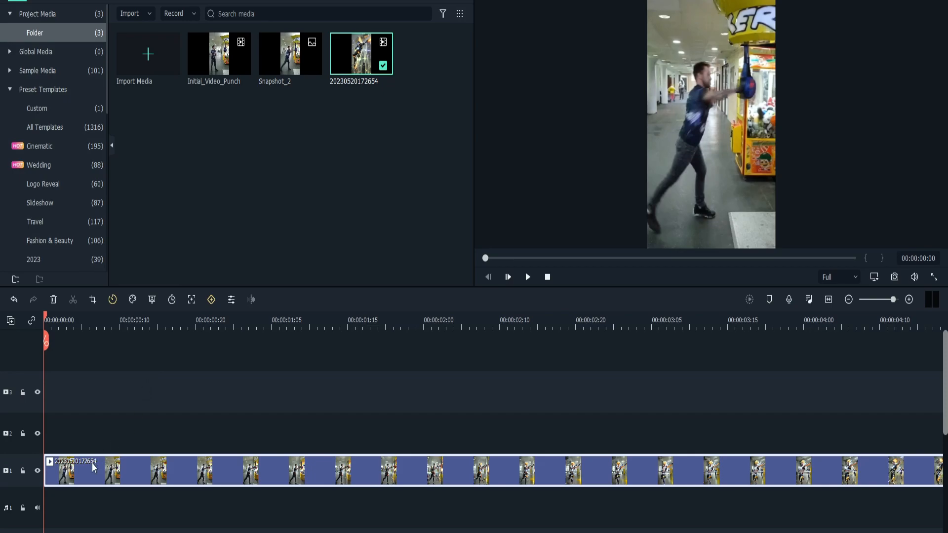
pyautogui.moveTo(101, 468); pyautogui.dragTo(130, 468)
pyautogui.click(221, 62)
pyautogui.moveTo(98, 301); pyautogui.dragTo(52, 445)
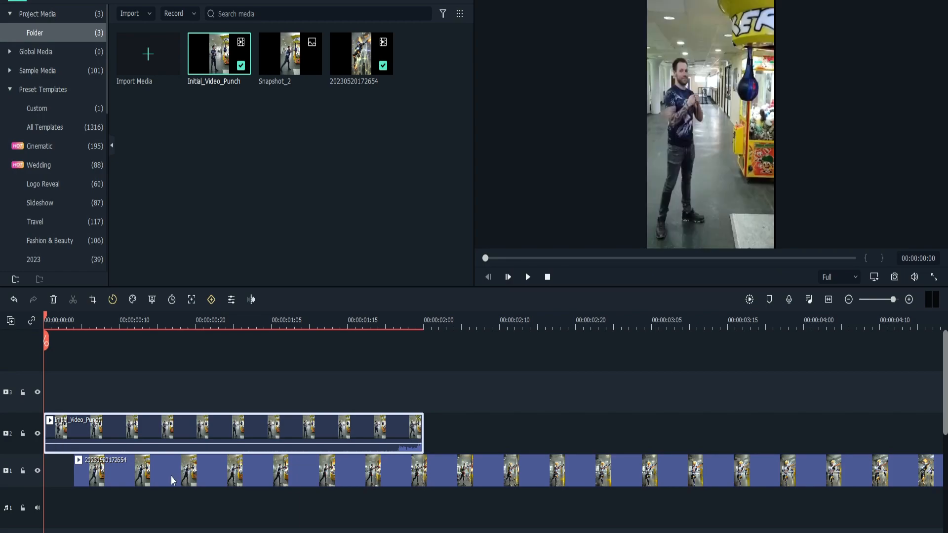
pyautogui.moveTo(173, 481); pyautogui.dragTo(514, 479)
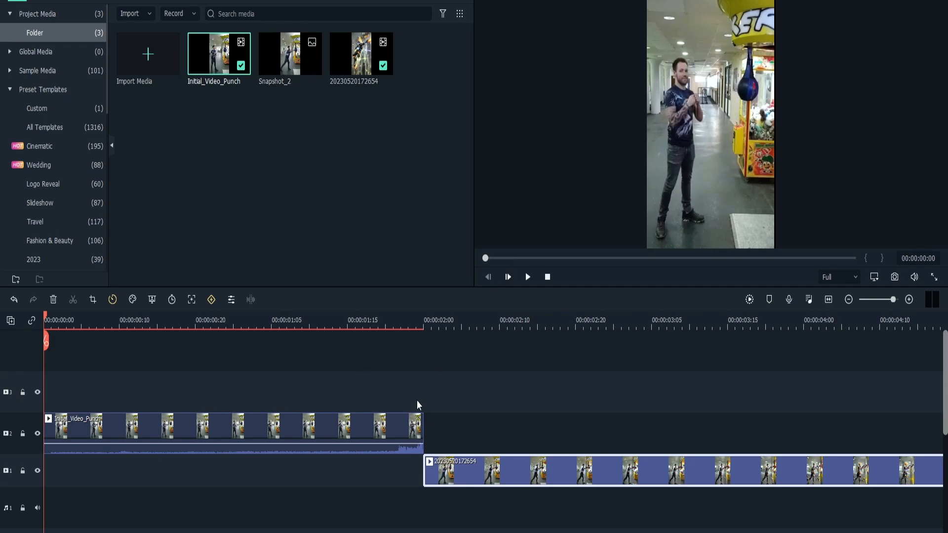
# - Split Initial_Video_Punch at 00:00:01:20 and delete the remainder, closing the gap before the generated clip
pyautogui.moveTo(418, 320); pyautogui.dragTo(538, 368)
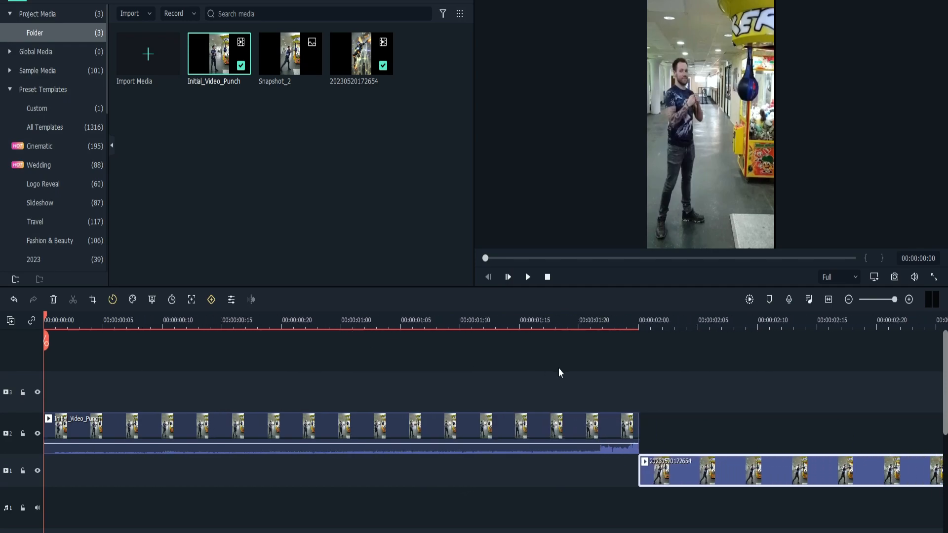
pyautogui.click(567, 321)
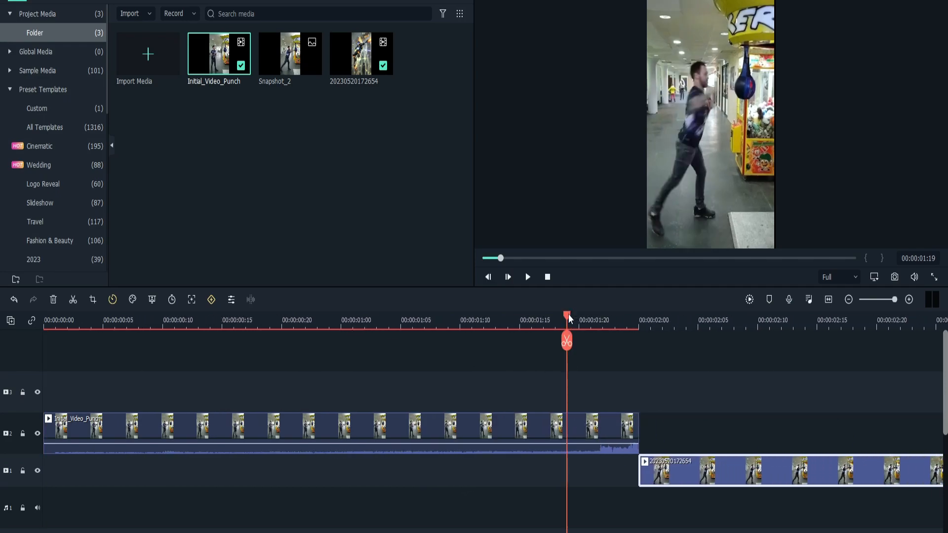
pyautogui.moveTo(573, 315)
pyautogui.mouseDown()
pyautogui.moveTo(591, 321)
pyautogui.moveTo(581, 323)
pyautogui.mouseUp()
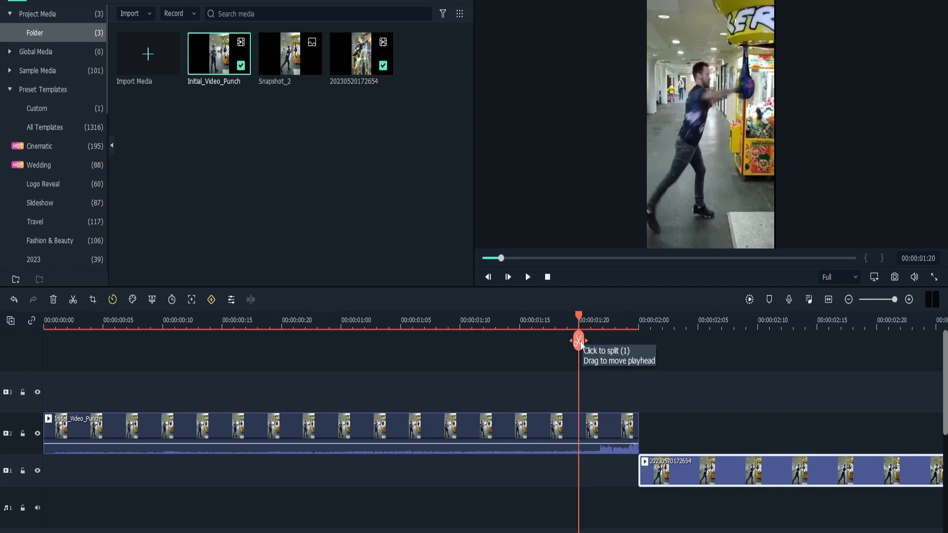
pyautogui.click(579, 341)
pyautogui.press('Delete')
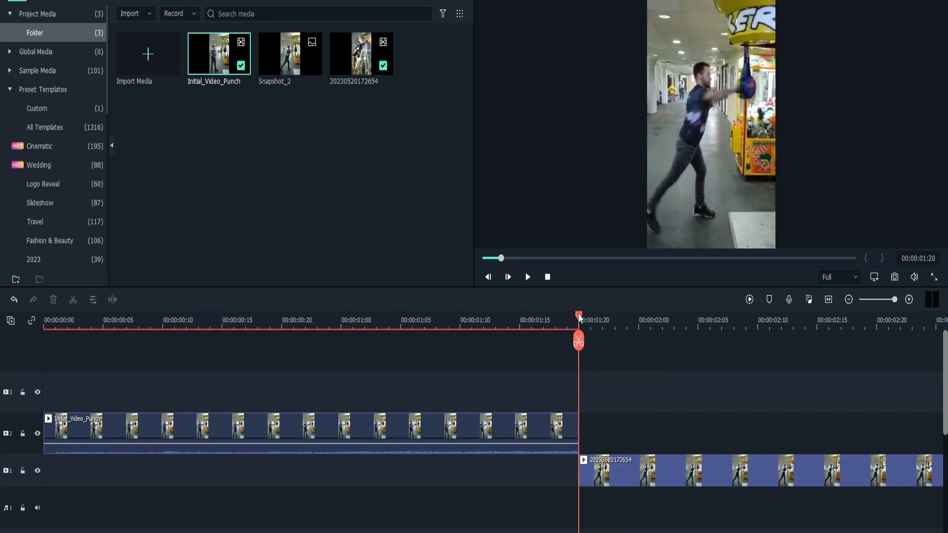
# - Scrub the playhead around the junction of the two clips to check the transition from the original to the generated video
pyautogui.moveTo(579, 318); pyautogui.dragTo(398, 321)
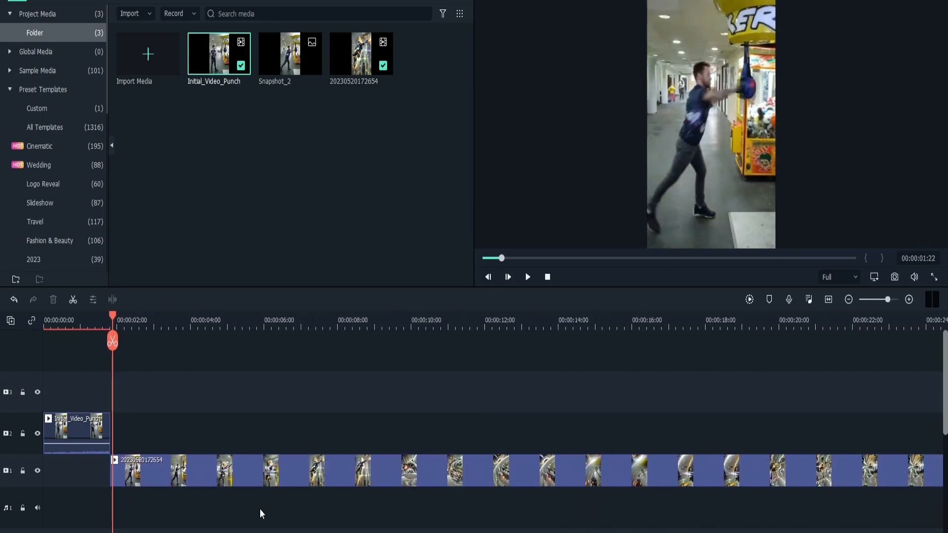